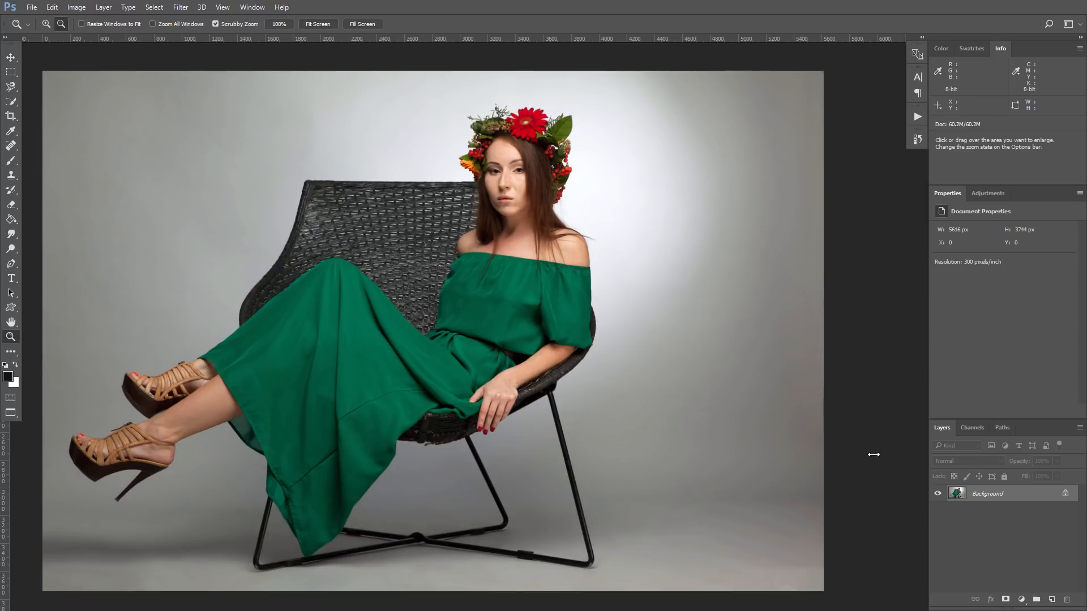
Add a Hue/Saturation adjustment layer above the Background from the Adjustments panel
click(988, 194)
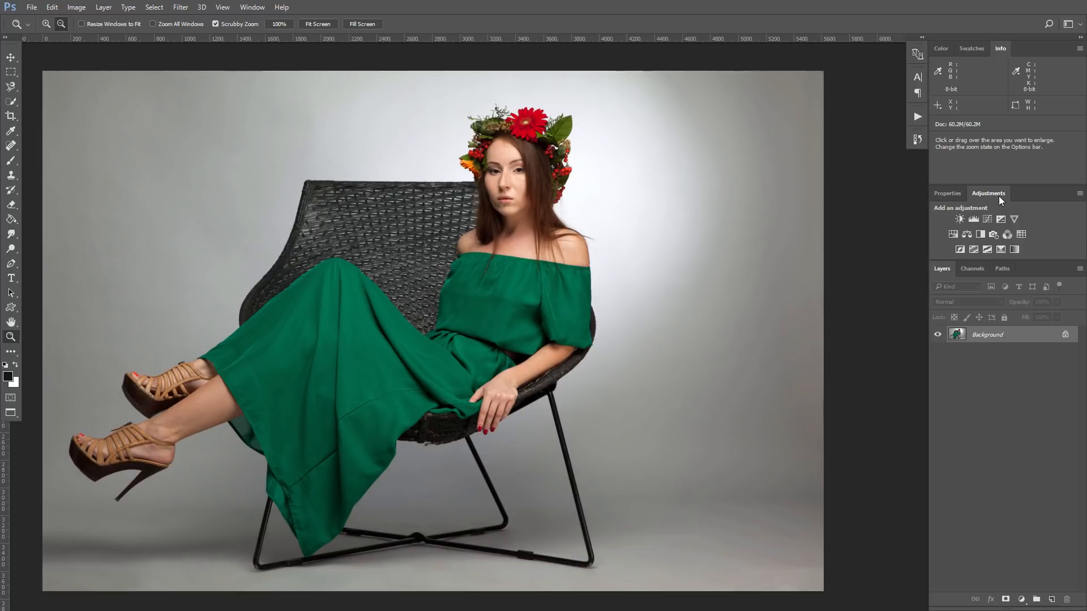
click(252, 7)
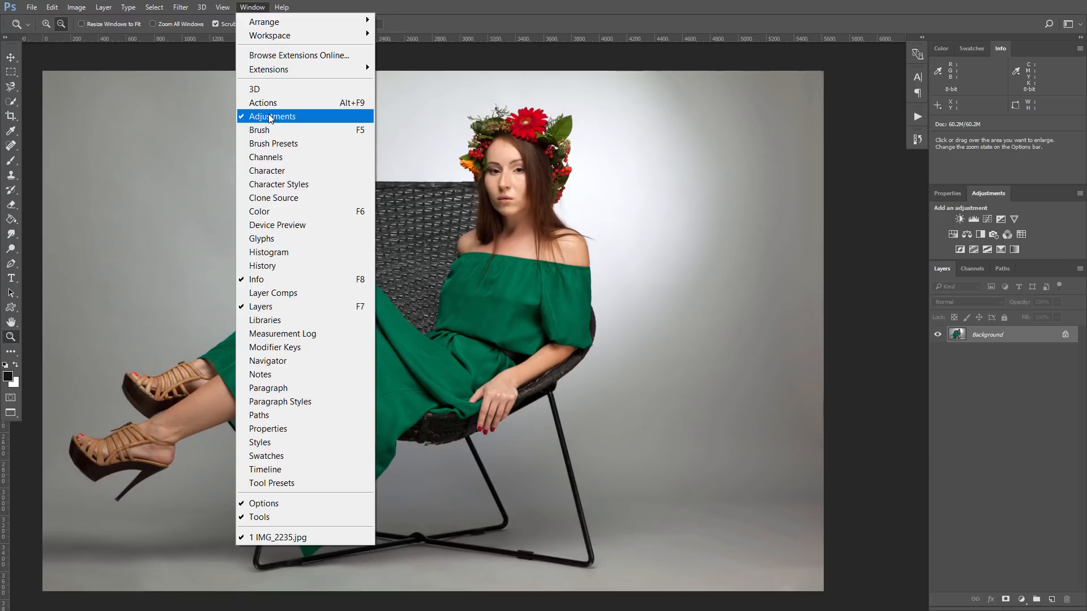
click(440, 29)
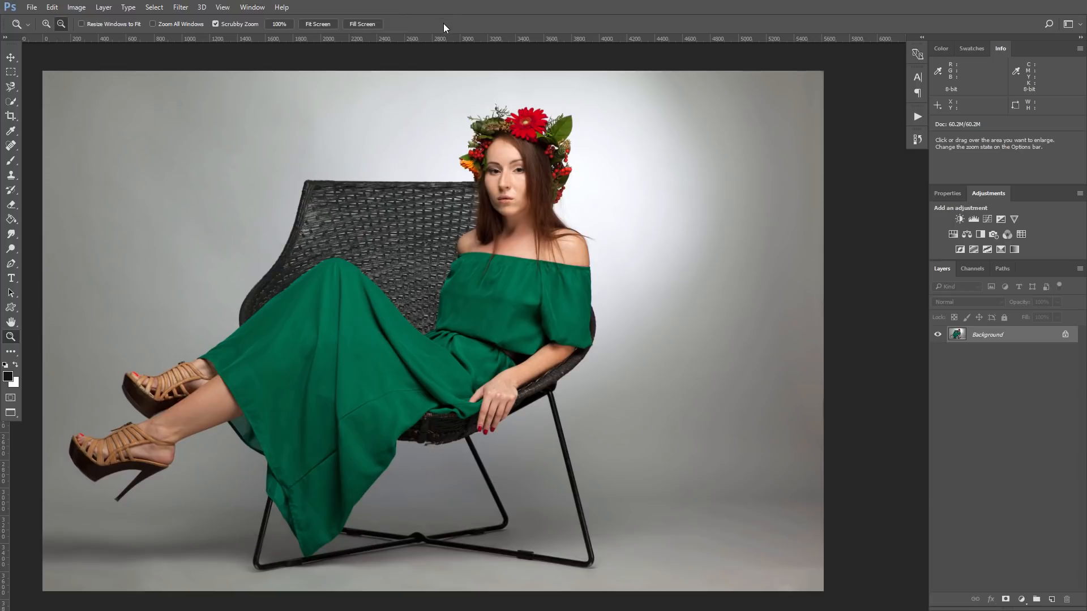
click(951, 232)
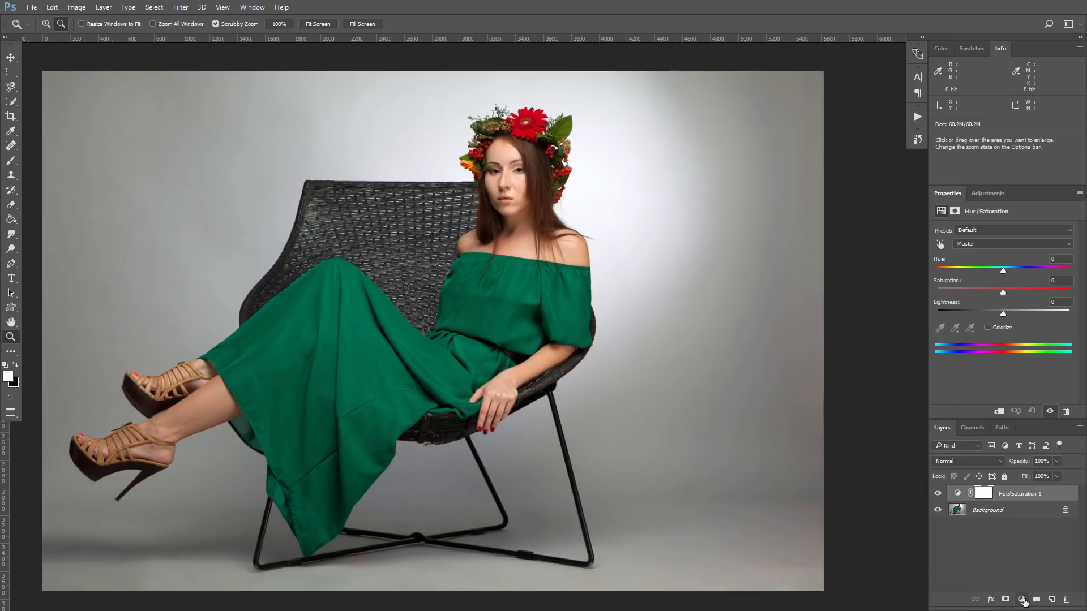
click(1023, 601)
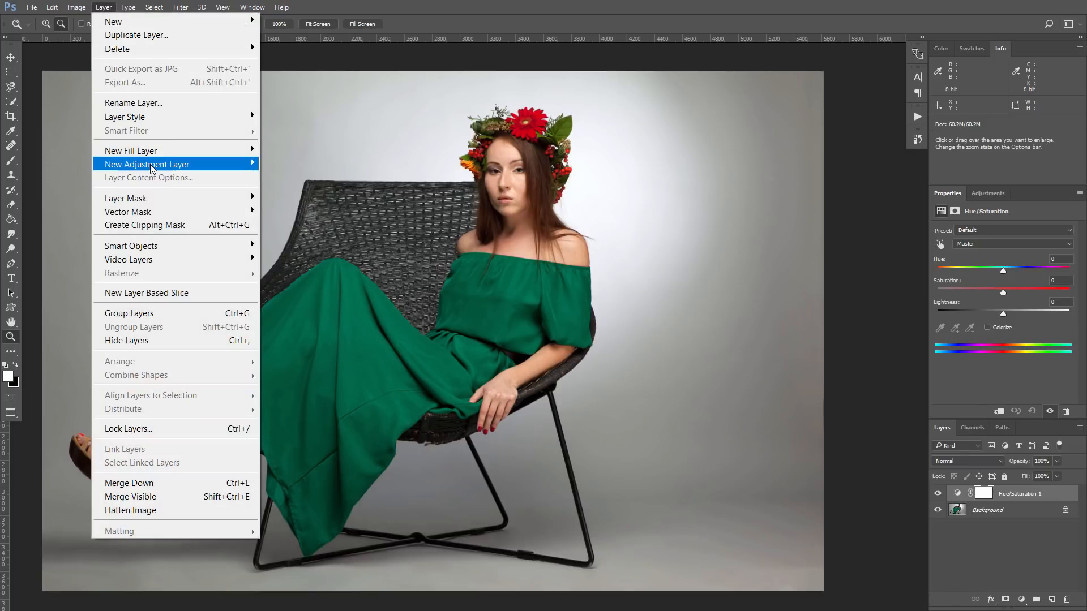
mouse_move(147, 164)
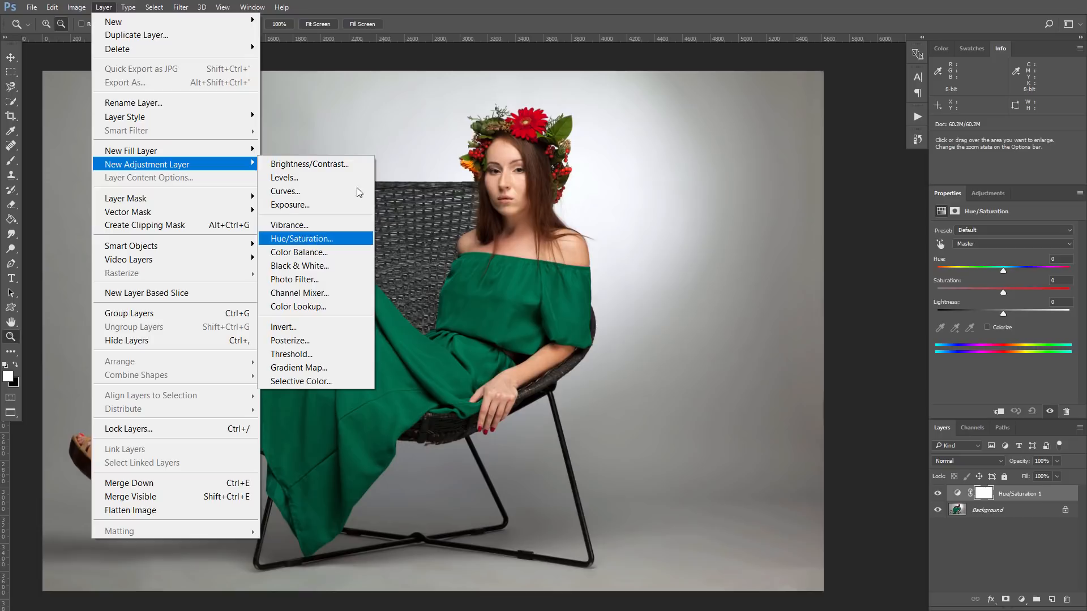
click(468, 22)
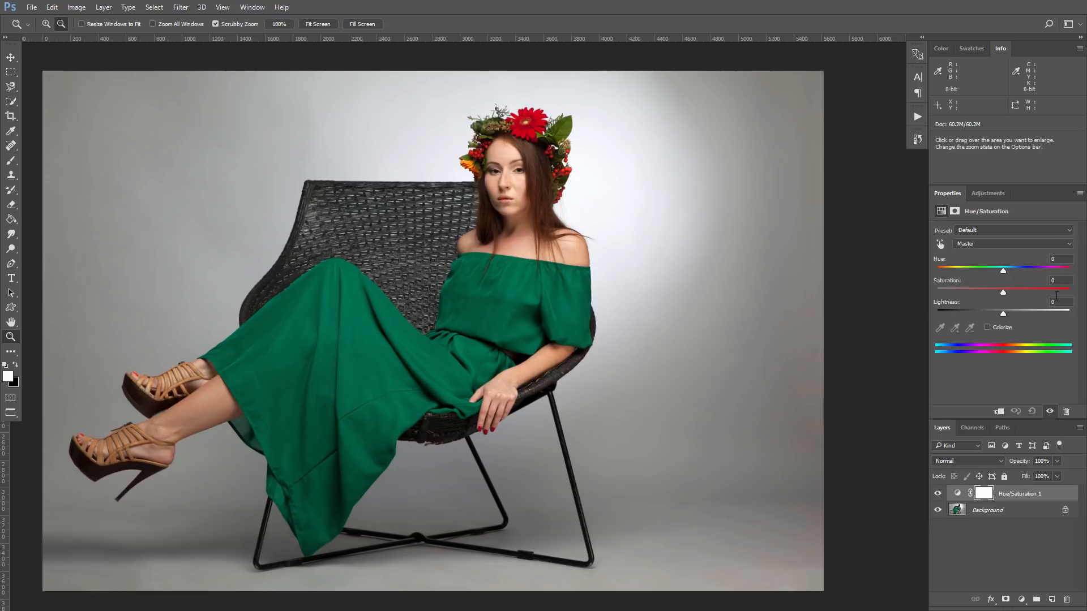
Shift the Cyans range Hue to +75 so the green dress turns blue
click(969, 244)
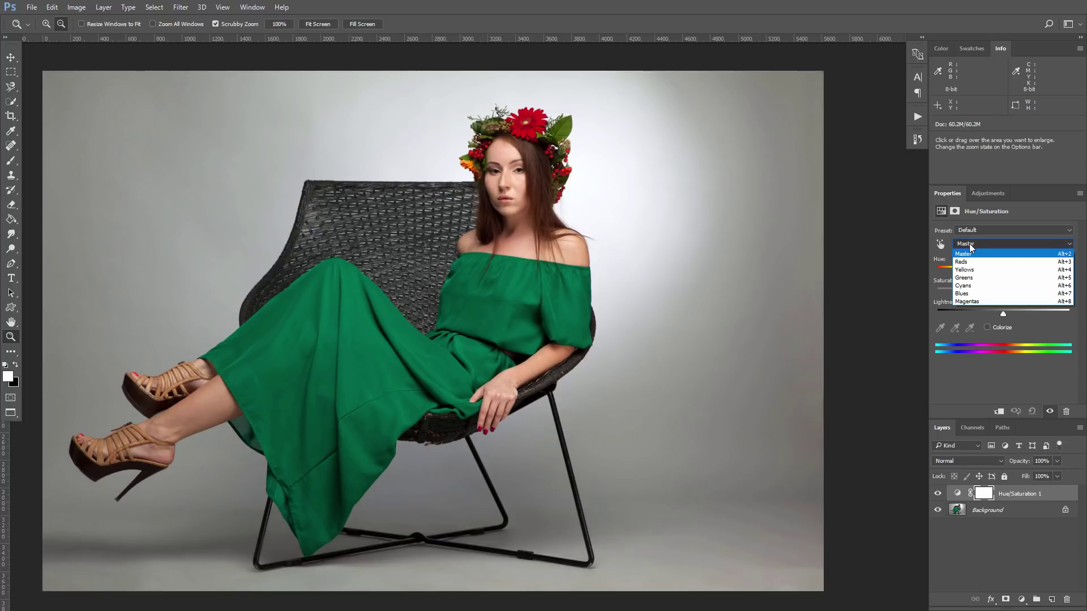
click(968, 288)
mouse_move(1003, 270)
mouse_down()
mouse_move(1070, 272)
mouse_move(947, 271)
mouse_move(1041, 271)
mouse_up()
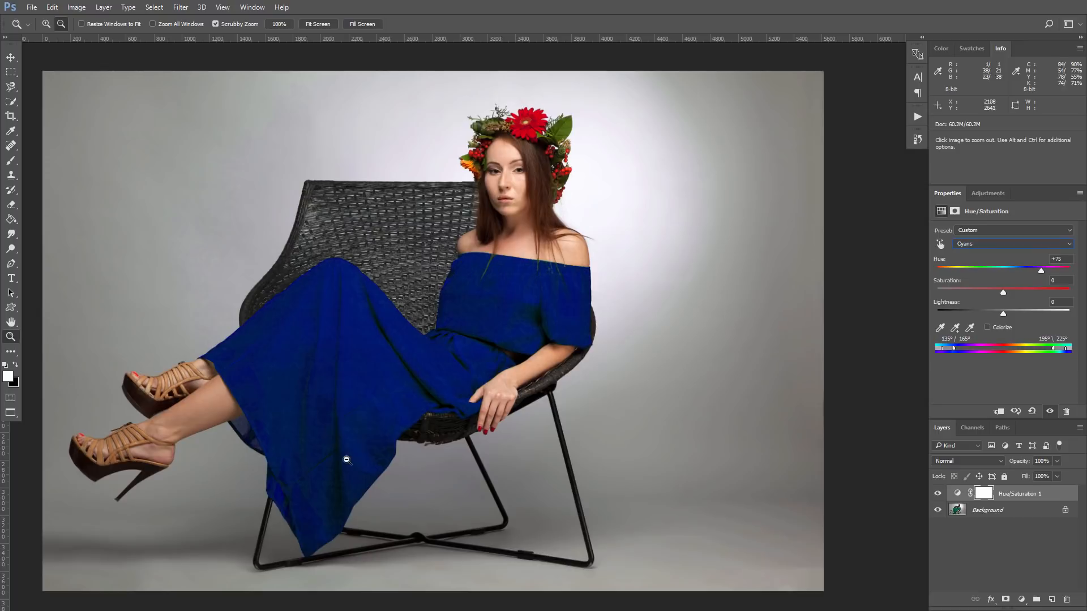
Compare against the original, then widen the range by sampling the dress's dark folds
drag(314, 400, 400, 447)
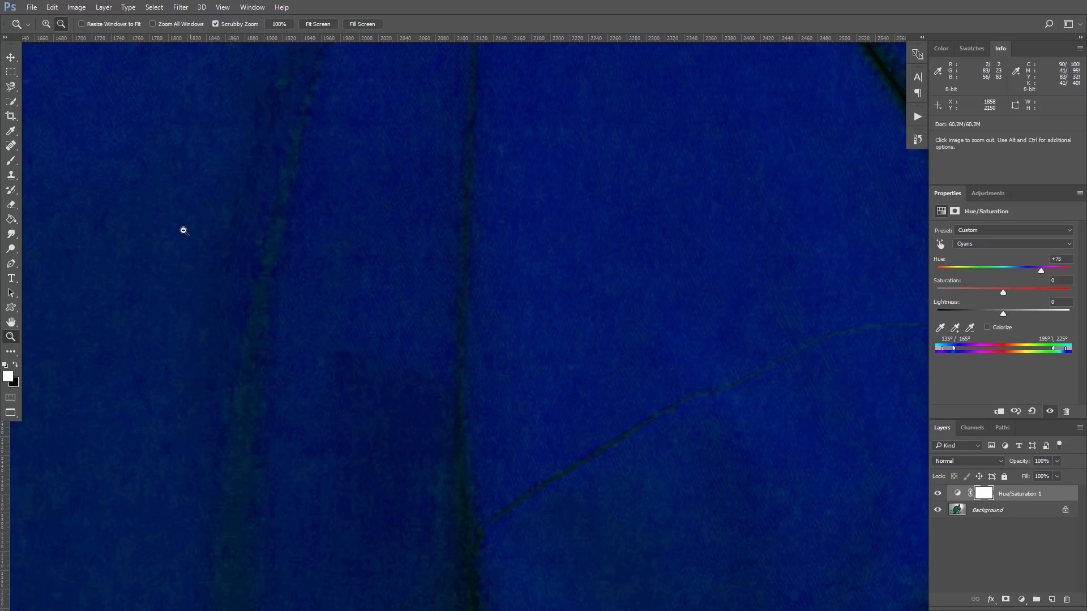
click(938, 494)
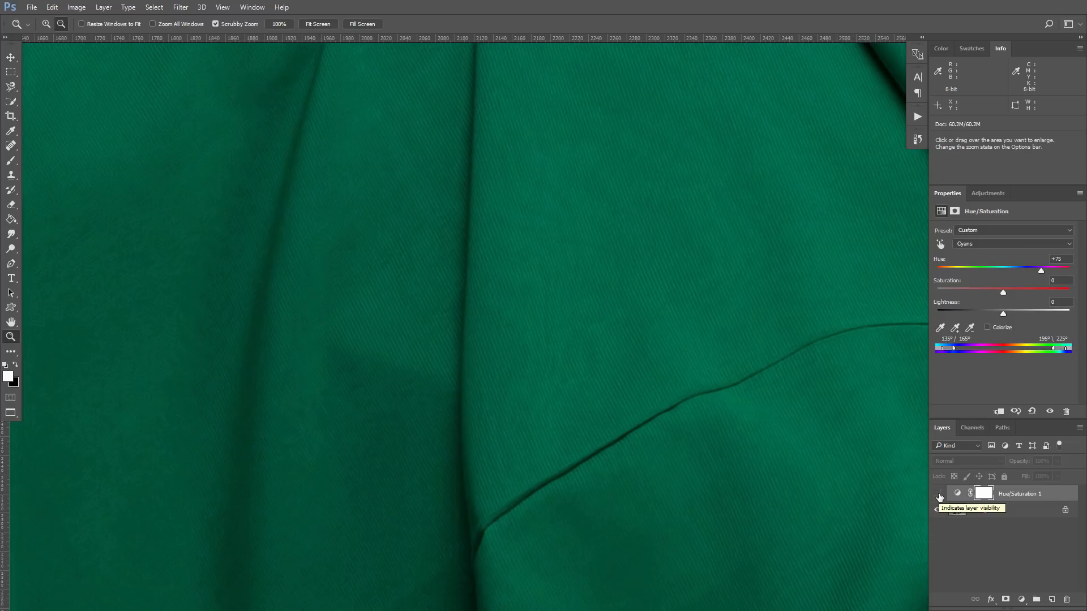
click(938, 494)
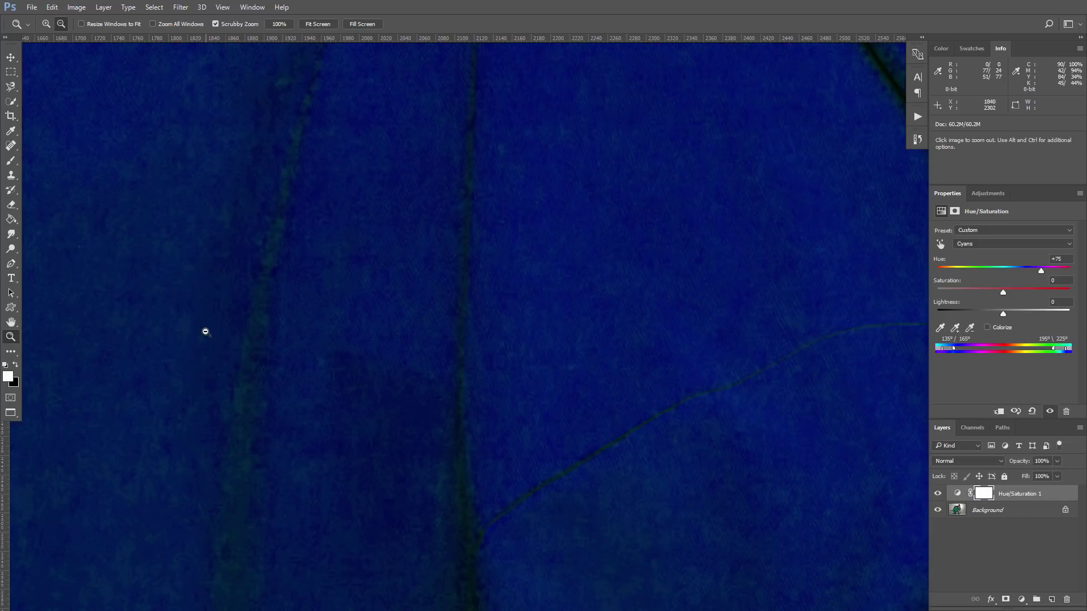
click(954, 329)
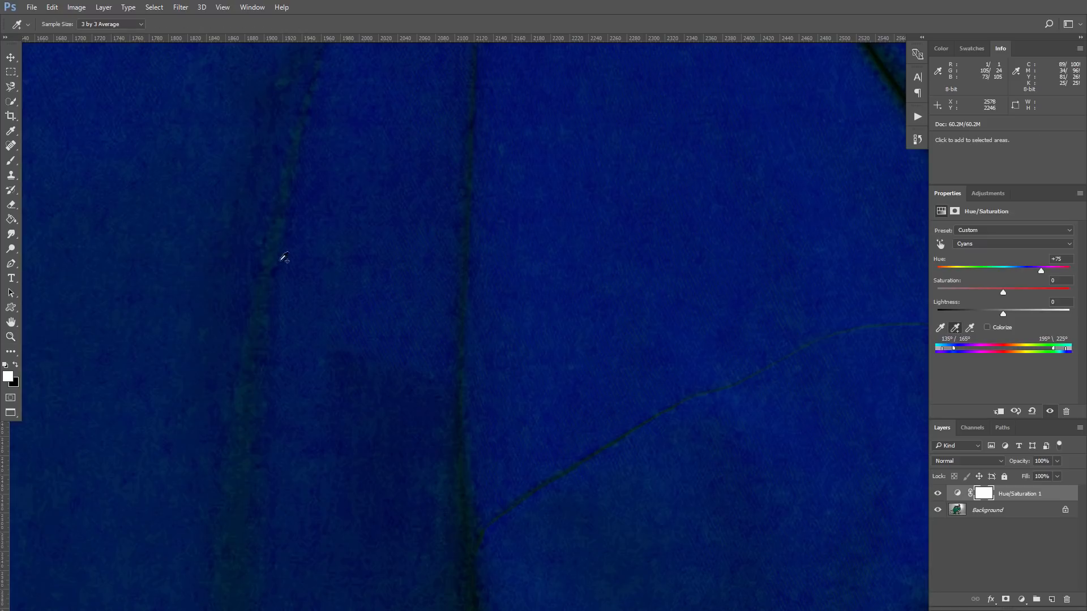
click(263, 328)
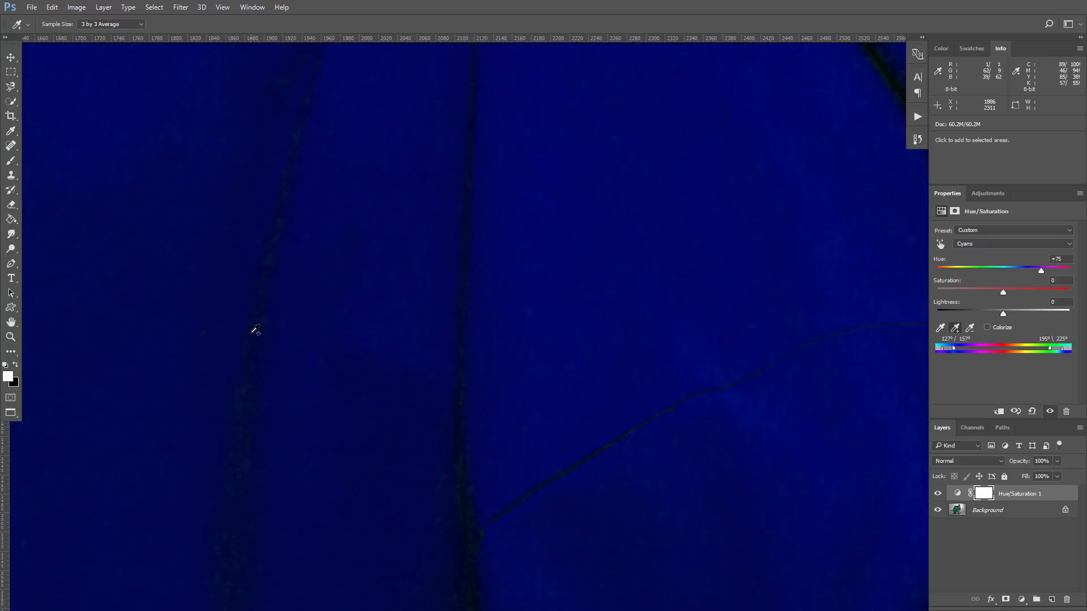
click(253, 393)
Lower Saturation and adjust Lightness to mute the dress to a soft navy
click(11, 337)
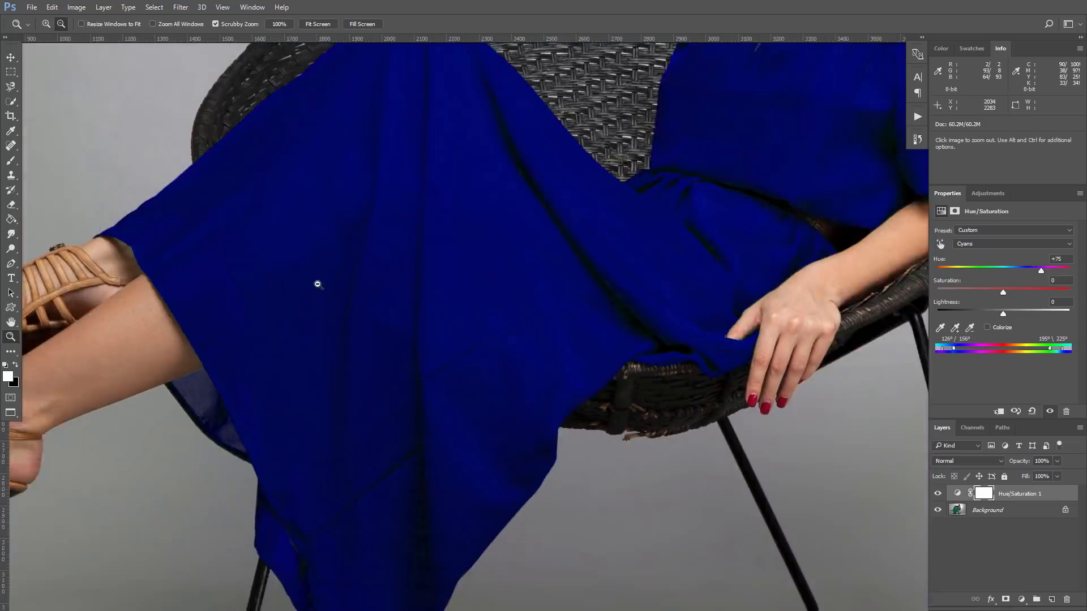
drag(324, 289, 254, 289)
mouse_move(471, 262)
mouse_down()
mouse_move(488, 261)
mouse_move(463, 268)
mouse_up()
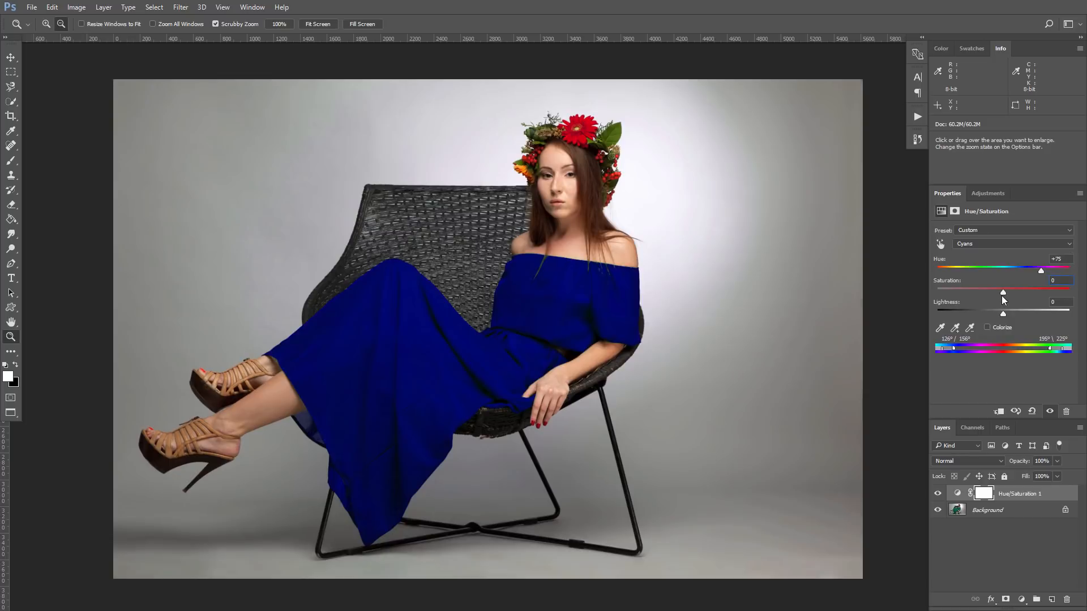
mouse_move(1003, 294)
mouse_down()
mouse_move(945, 294)
mouse_move(1027, 315)
mouse_up()
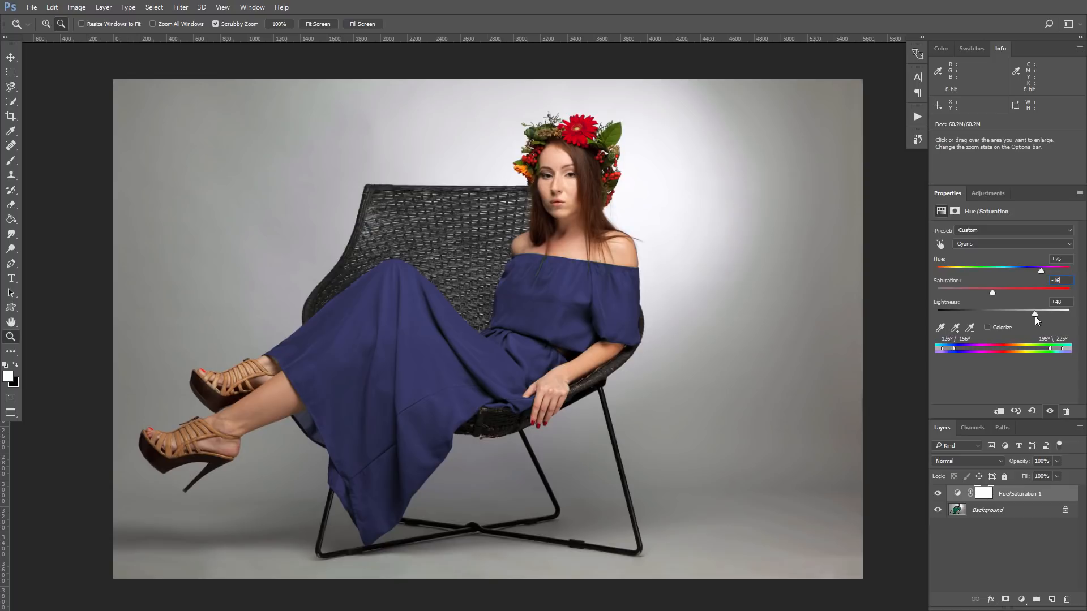
drag(1035, 316, 990, 323)
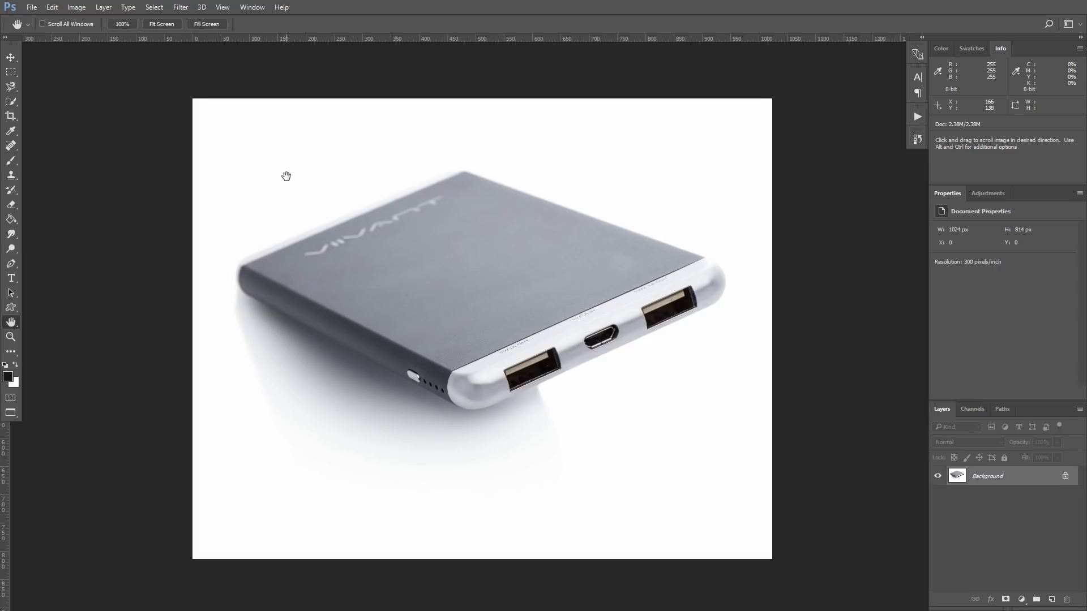
Trace a closed Pen path around the power bank's top casing
click(10, 336)
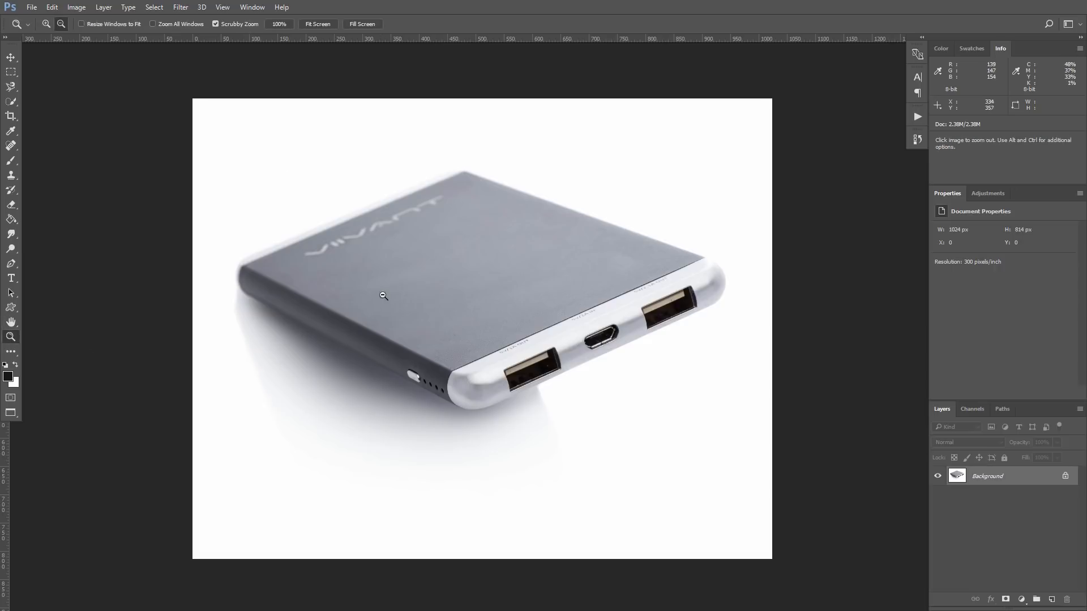
alt+click(378, 283)
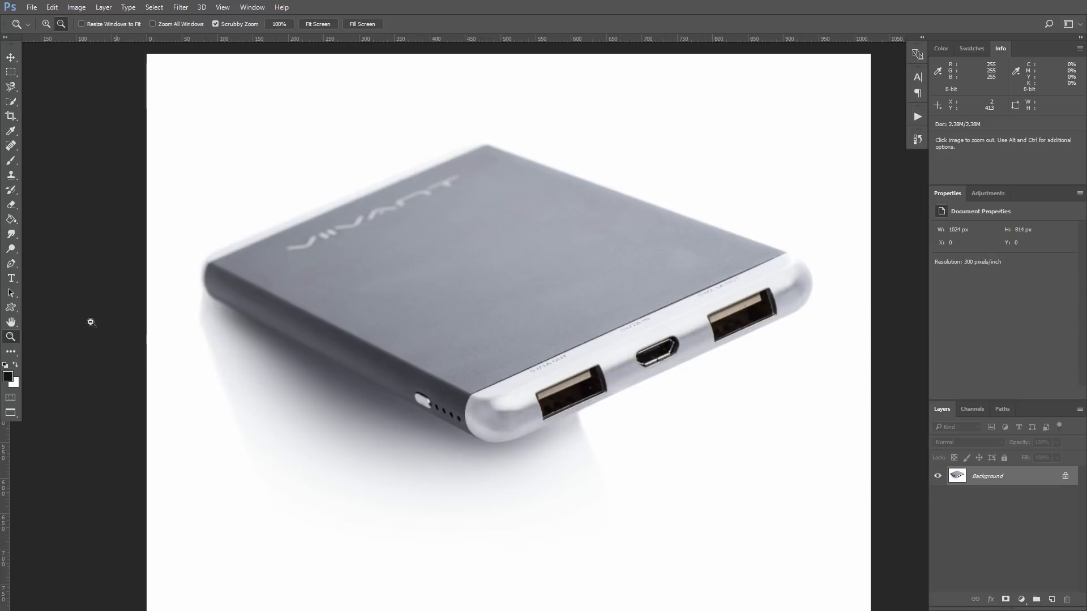
click(11, 268)
click(210, 296)
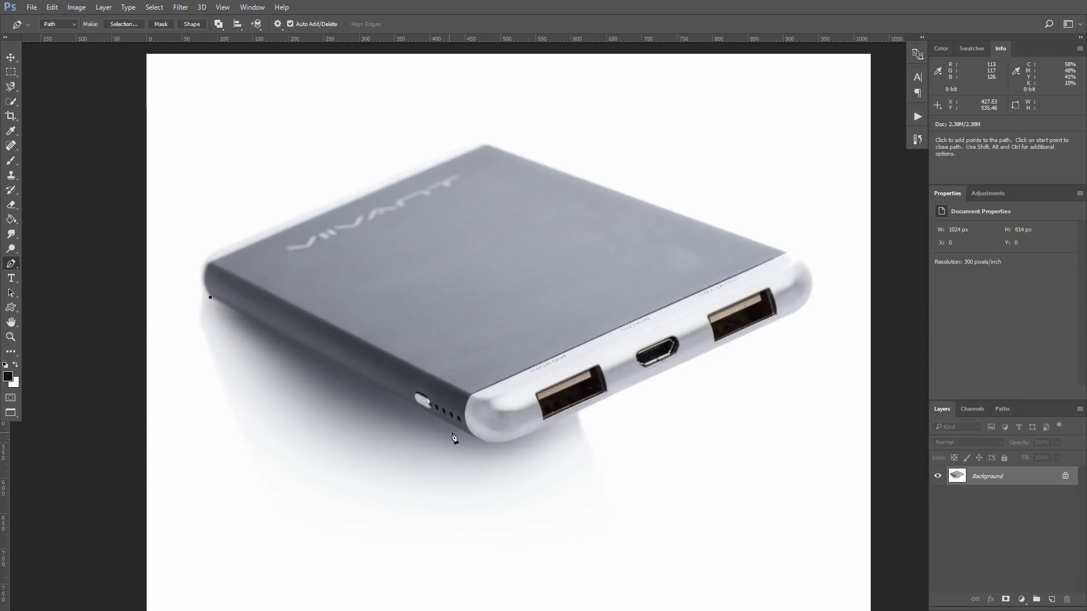
click(475, 438)
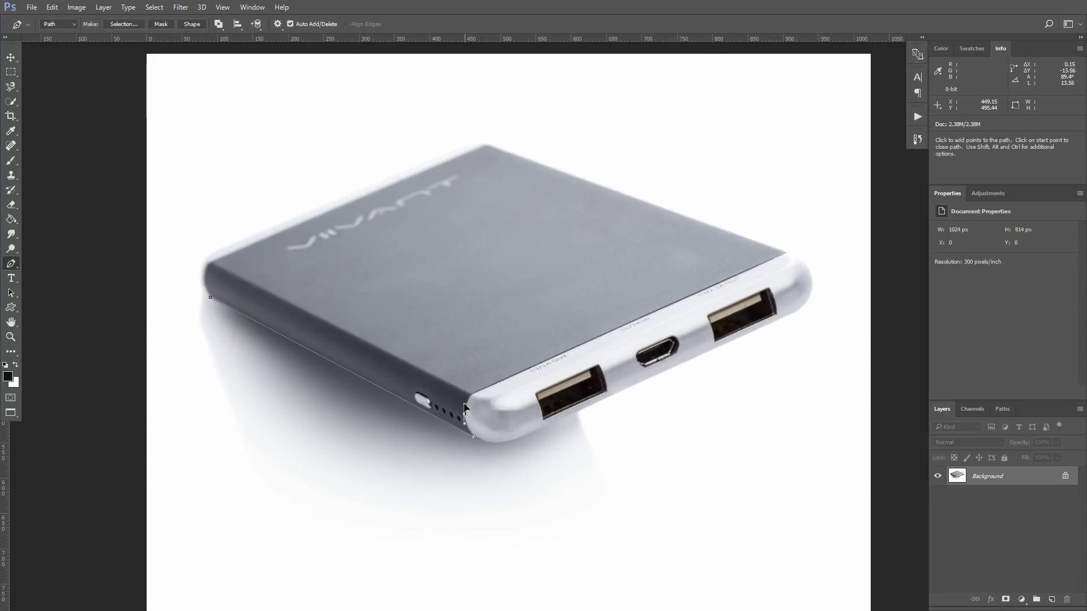
click(785, 253)
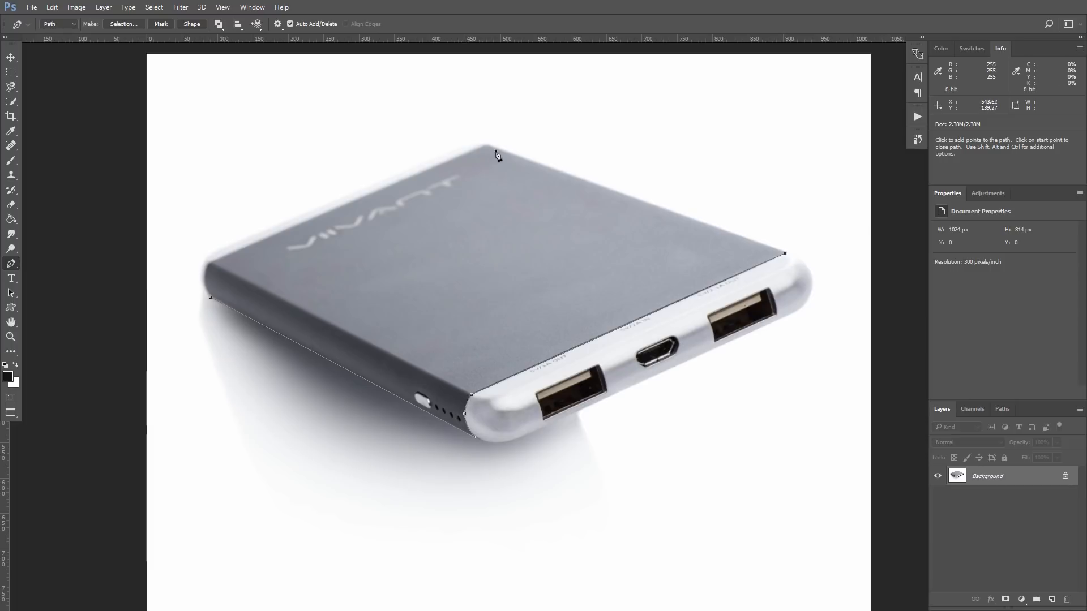
click(489, 147)
click(210, 264)
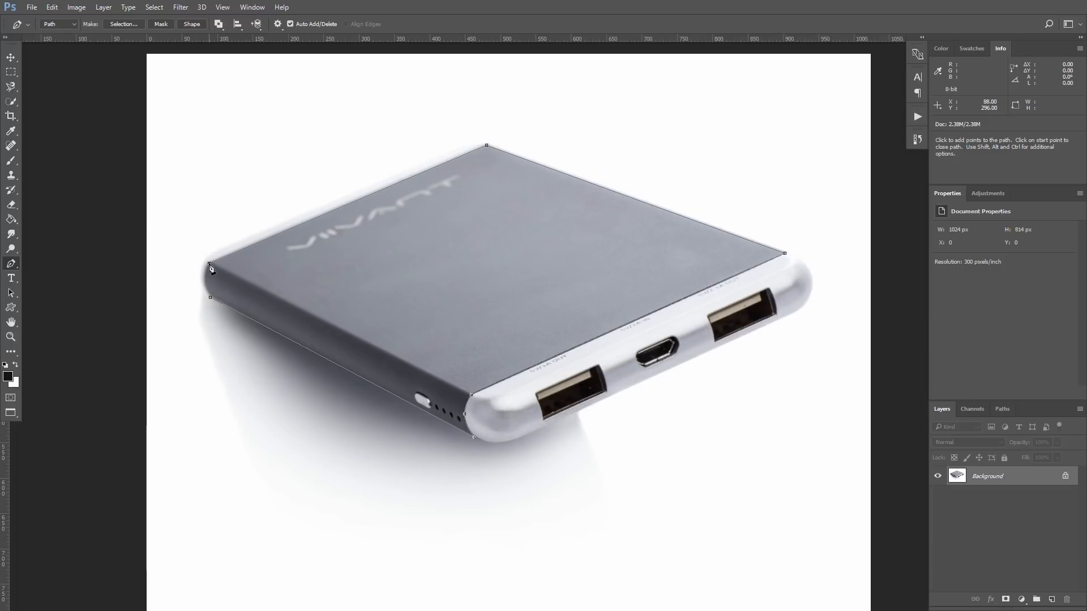
click(207, 281)
click(211, 297)
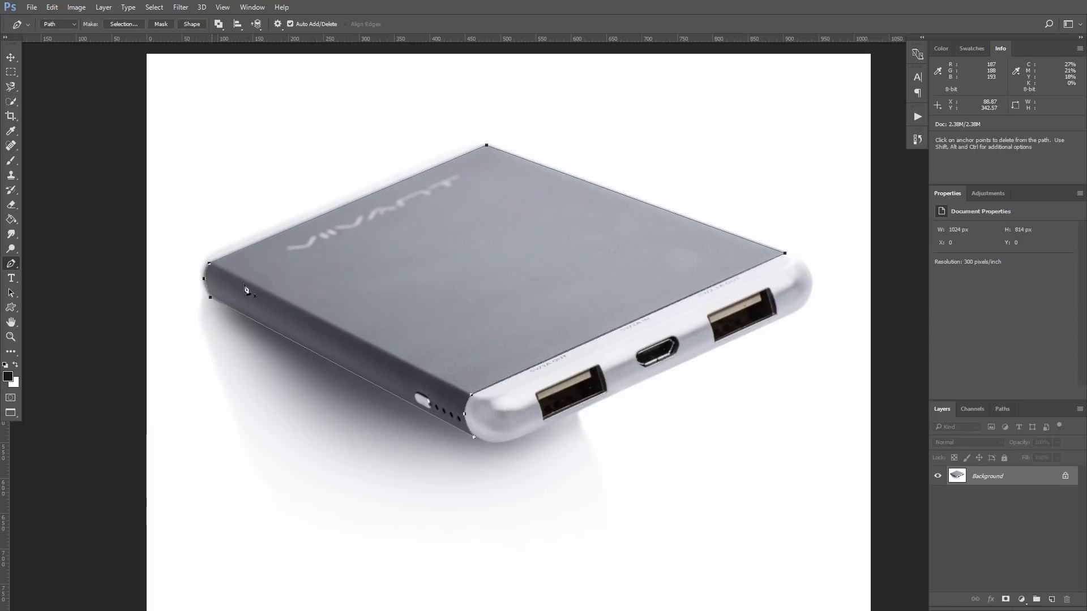
Turn the casing path into a selection with a 0.5-pixel feather
right_click(339, 259)
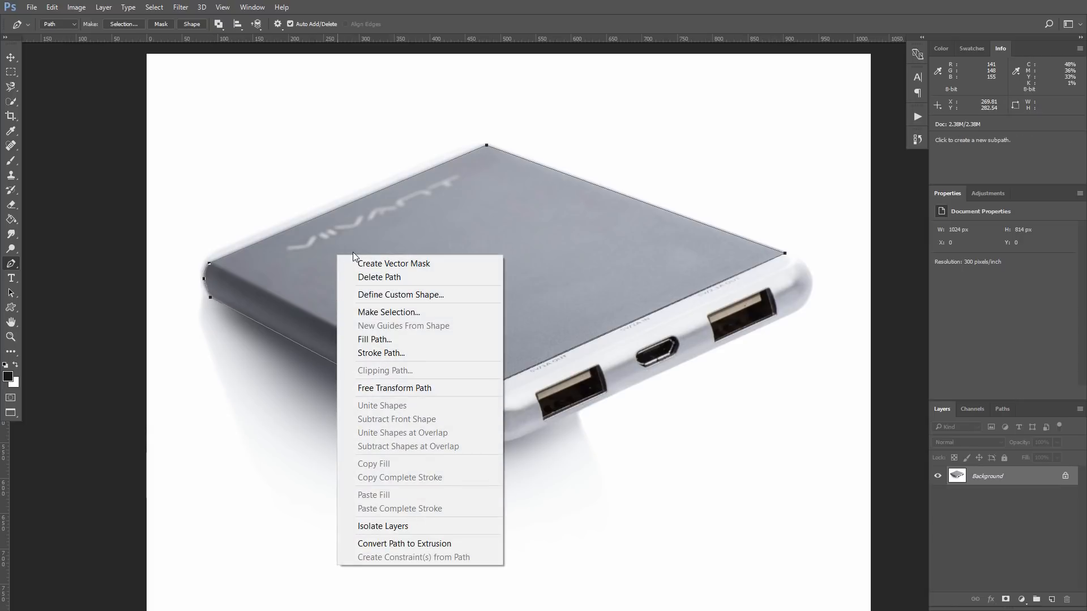
click(393, 314)
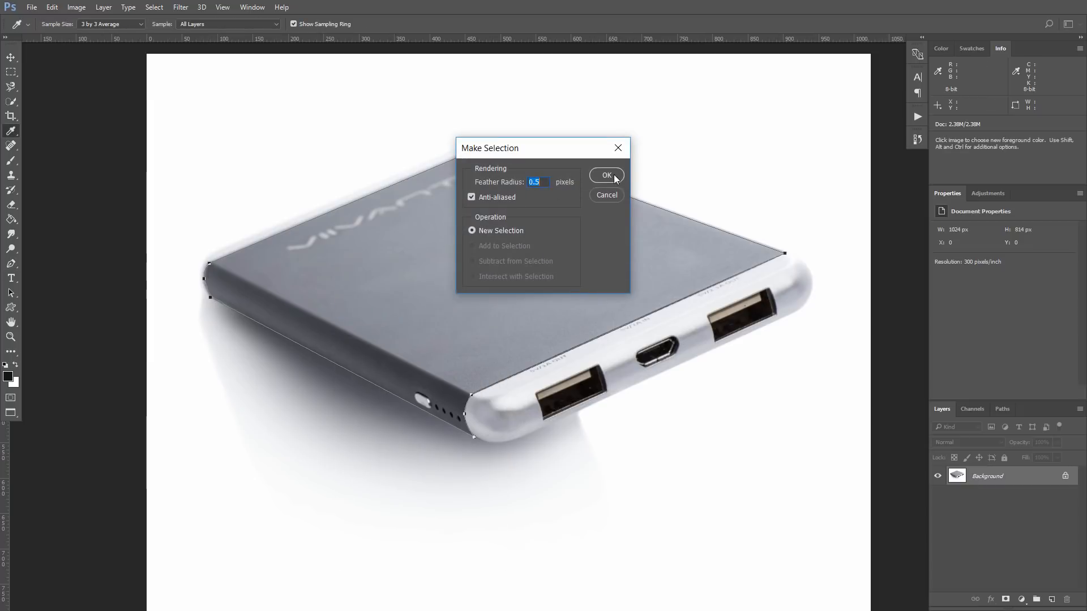
click(609, 177)
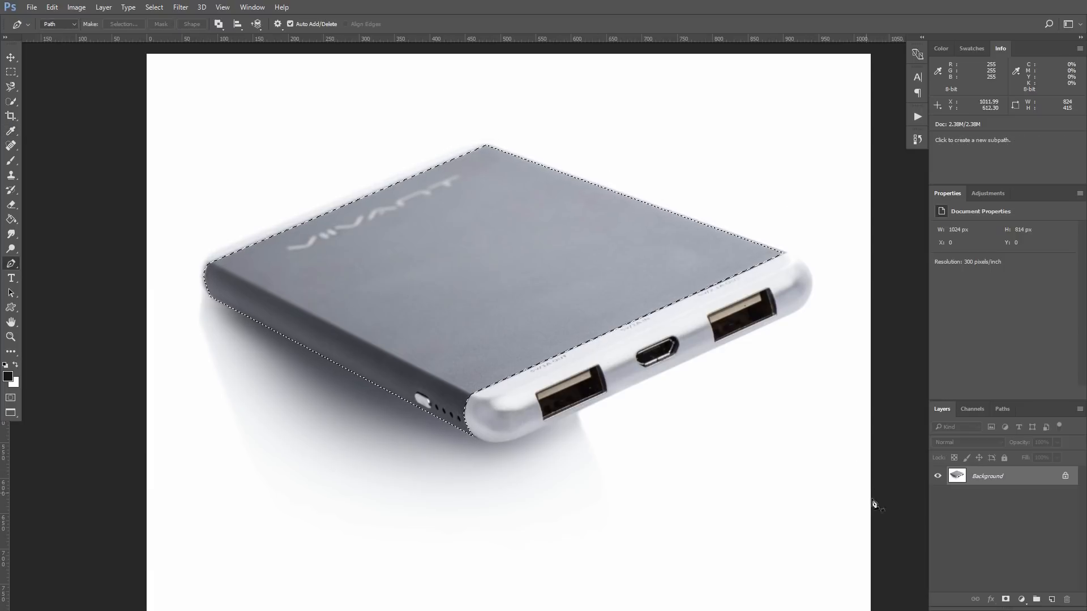
click(987, 193)
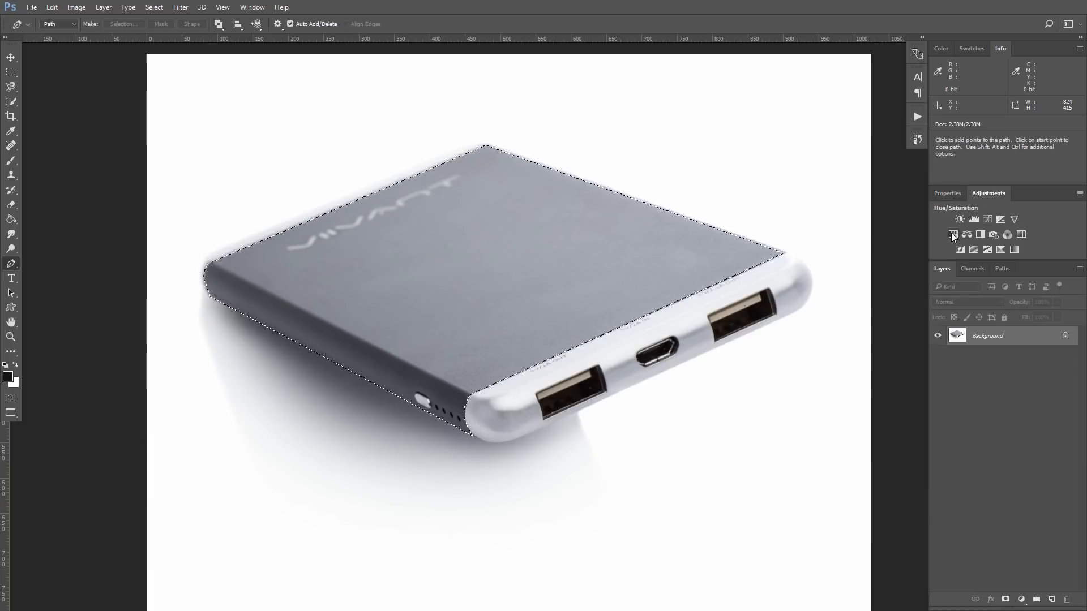
Colorize the casing copper brown with a masked Hue/Saturation layer at Hue 26, Saturation 29
click(952, 235)
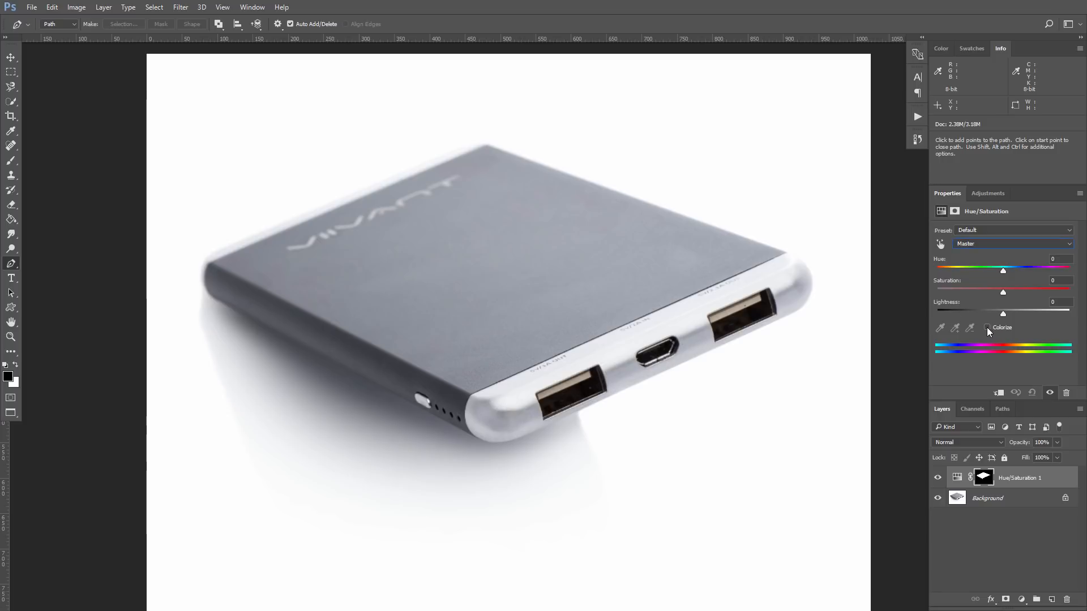
click(986, 327)
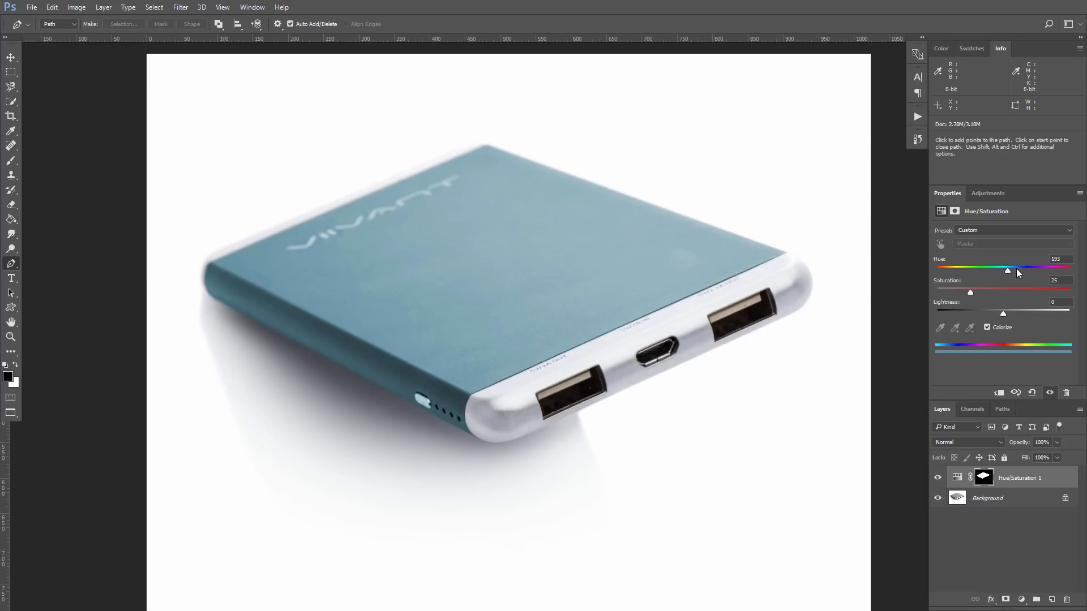
drag(1008, 271, 947, 277)
mouse_move(991, 292)
mouse_down()
mouse_move(974, 292)
mouse_move(1012, 312)
mouse_move(998, 312)
mouse_up()
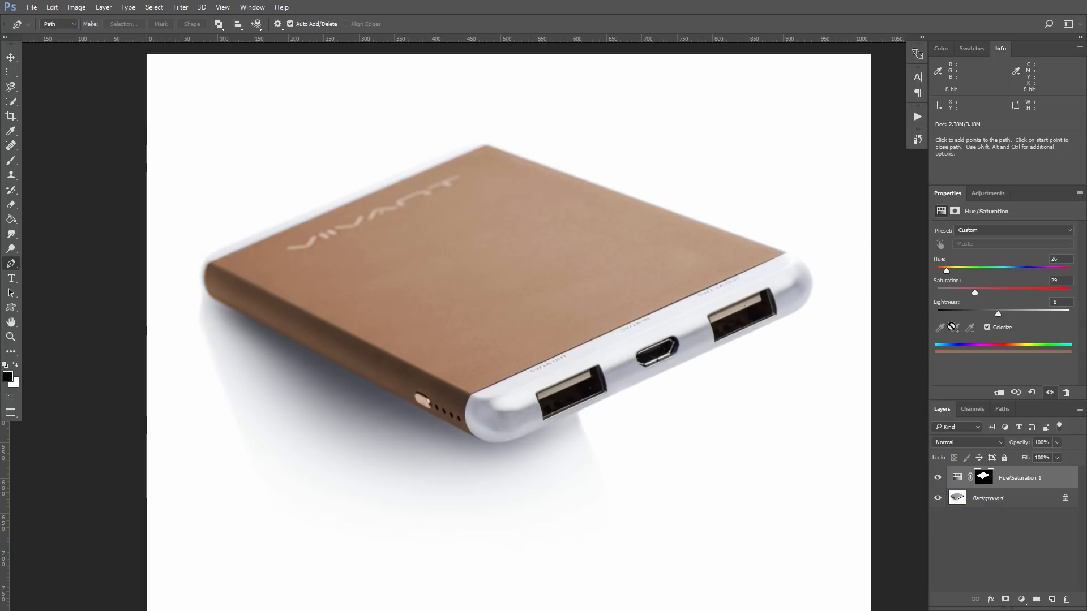
Preview the mask, retint the casing green at Hue 145, and re-enable the mask
alt+click(983, 478)
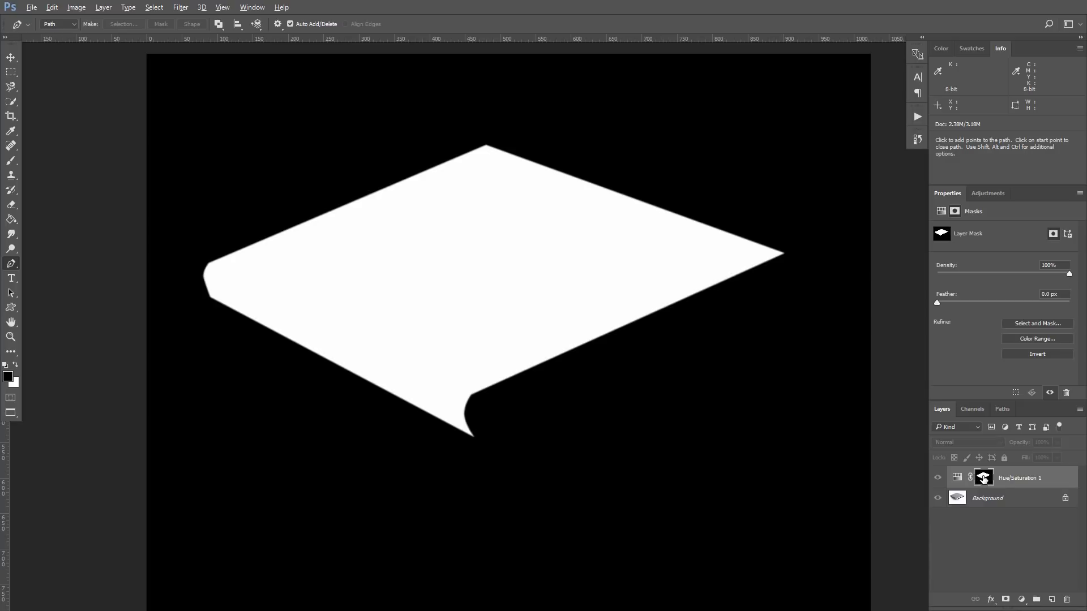
alt+click(983, 478)
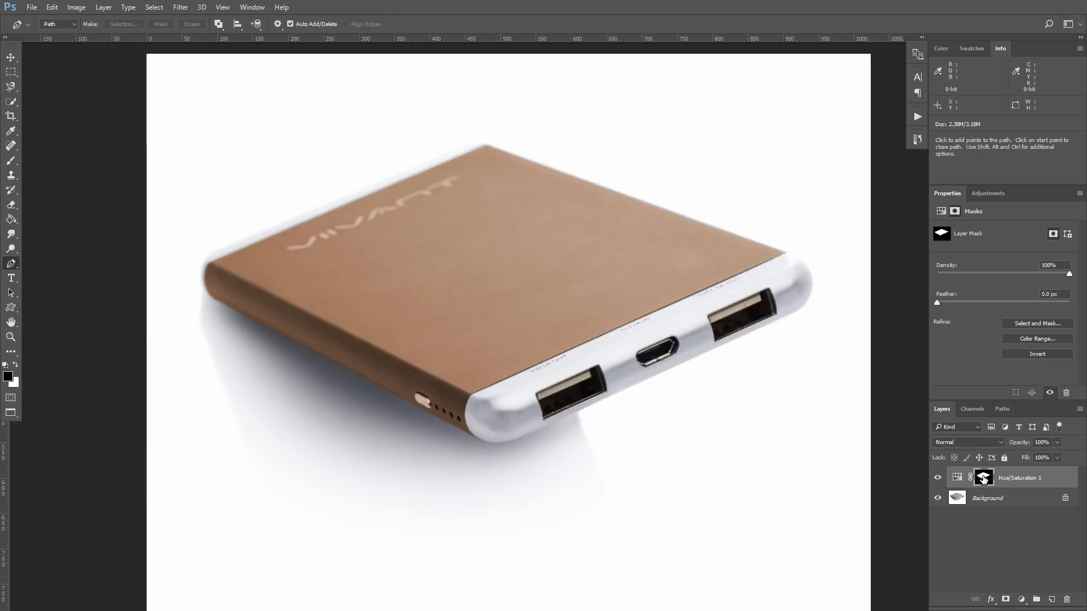
shift+click(984, 478)
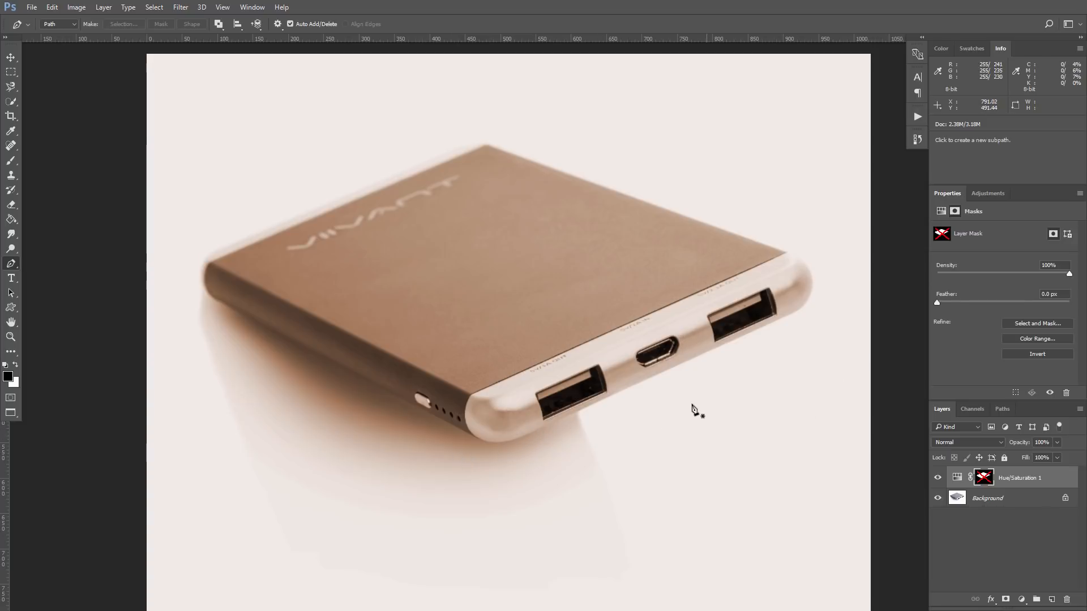
click(957, 478)
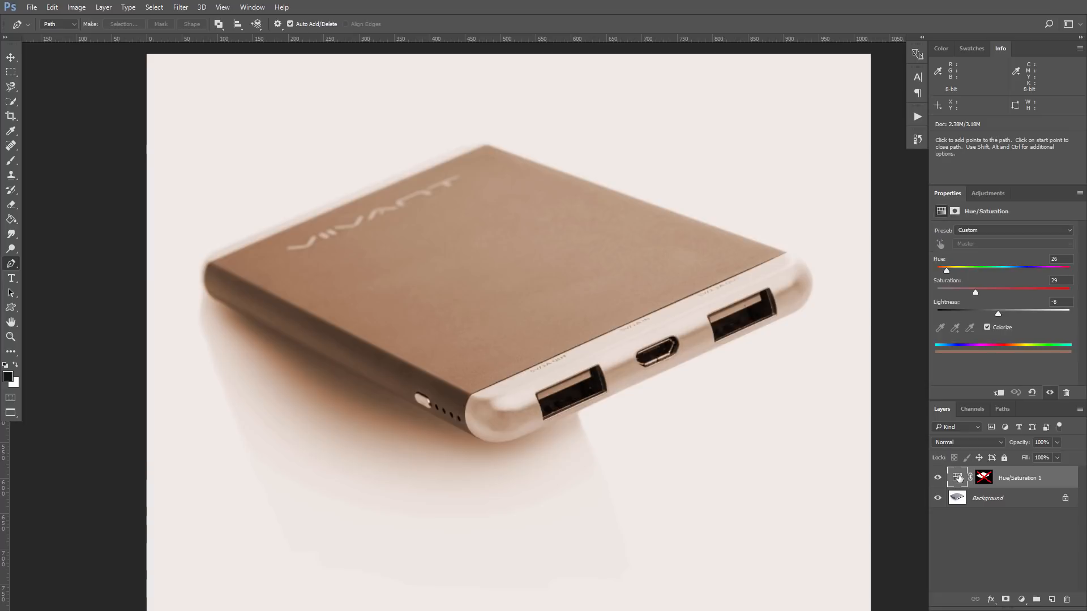
drag(947, 271, 989, 270)
shift+click(983, 481)
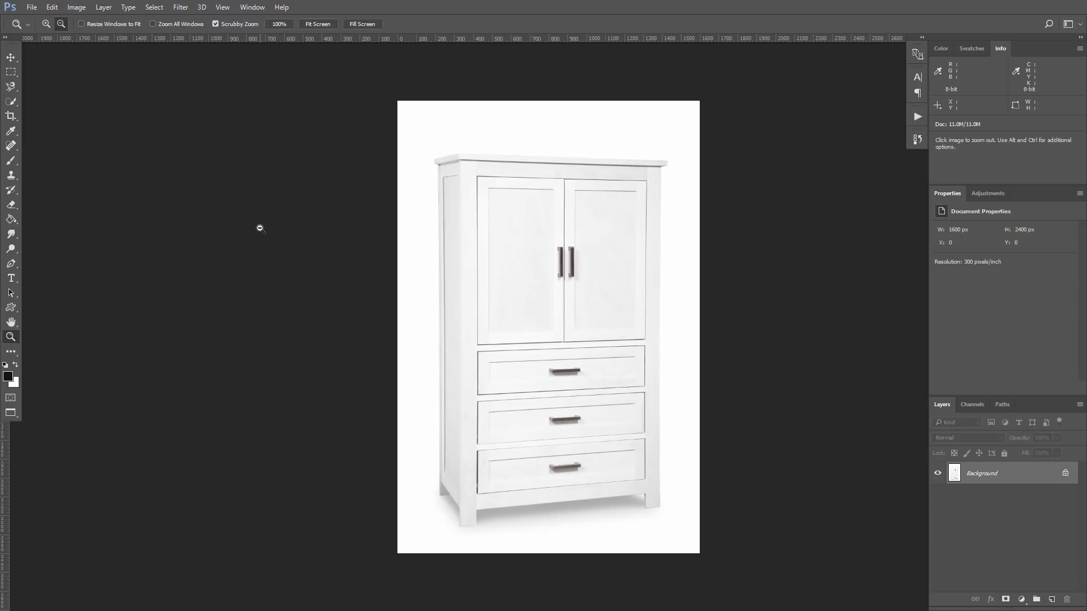
Trace the Pen path down the cabinet's left side and around its left leg
drag(459, 476, 595, 475)
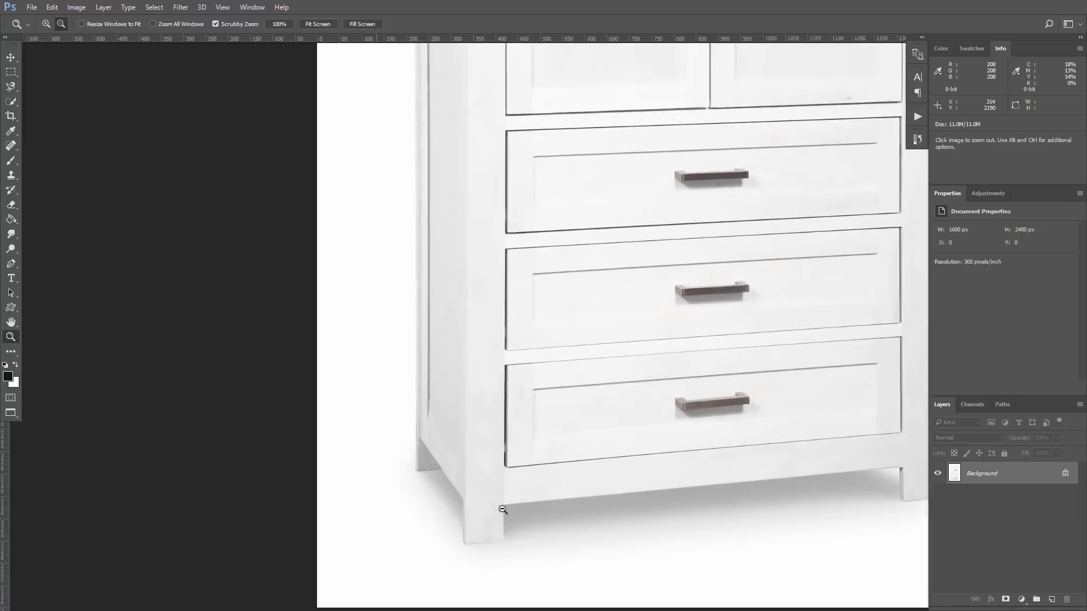
drag(357, 383, 374, 365)
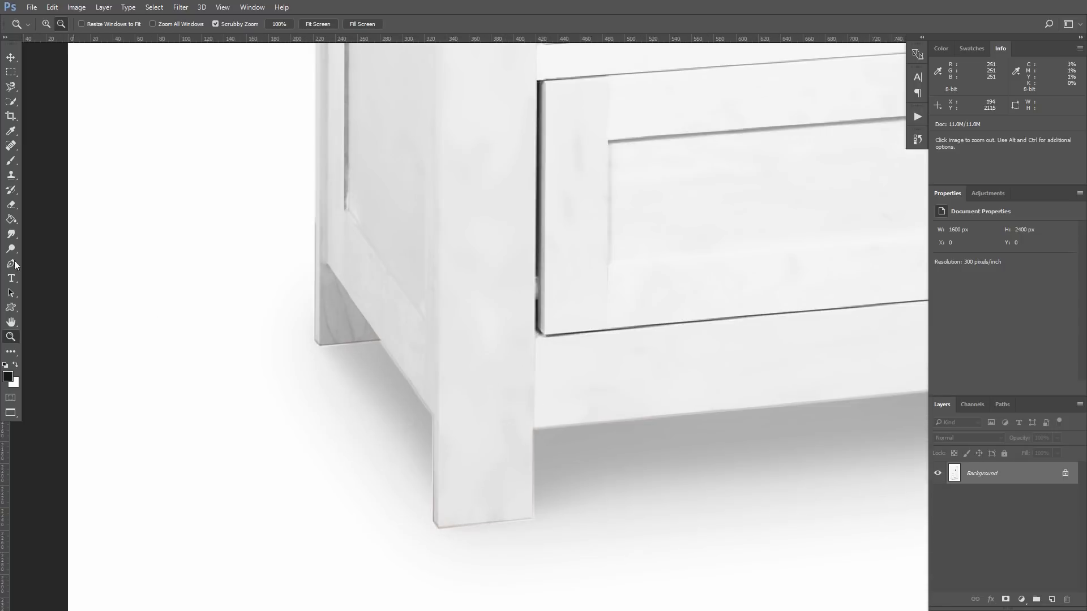
key(p)
click(320, 344)
click(379, 341)
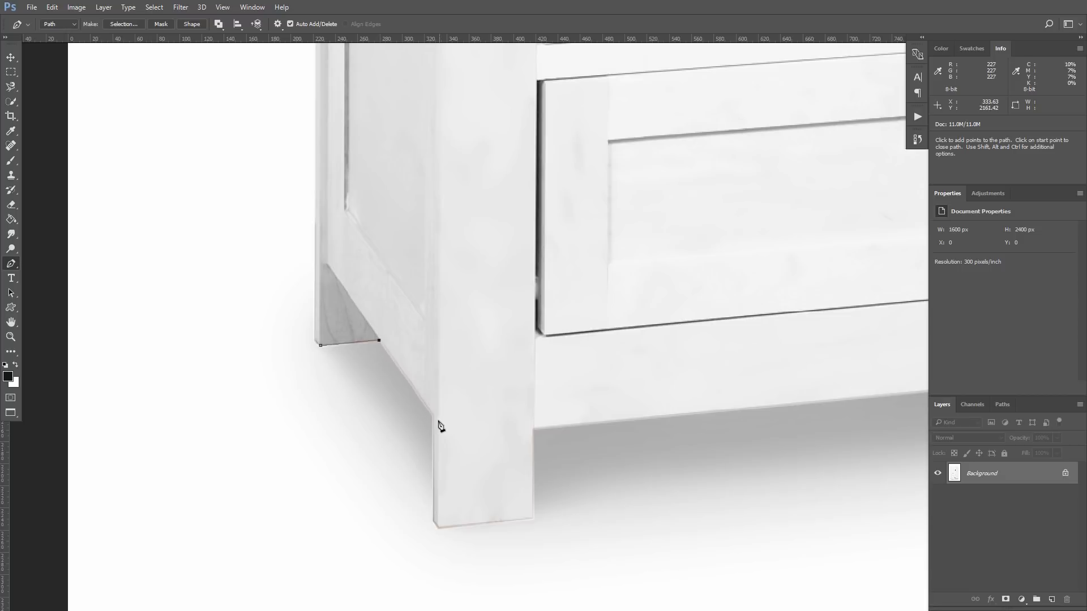
click(432, 416)
click(433, 522)
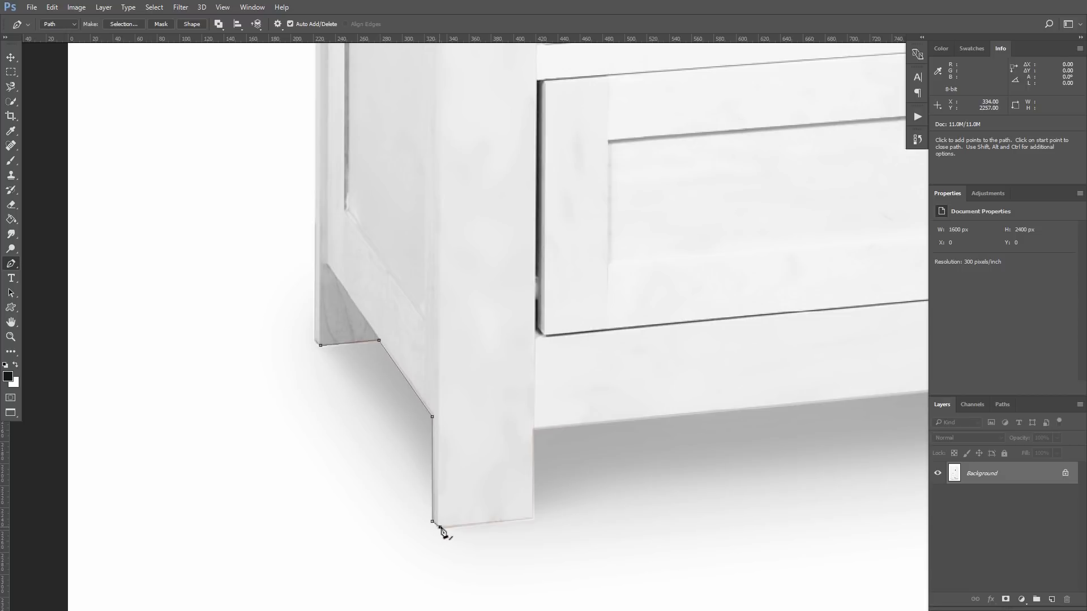
click(533, 517)
click(534, 430)
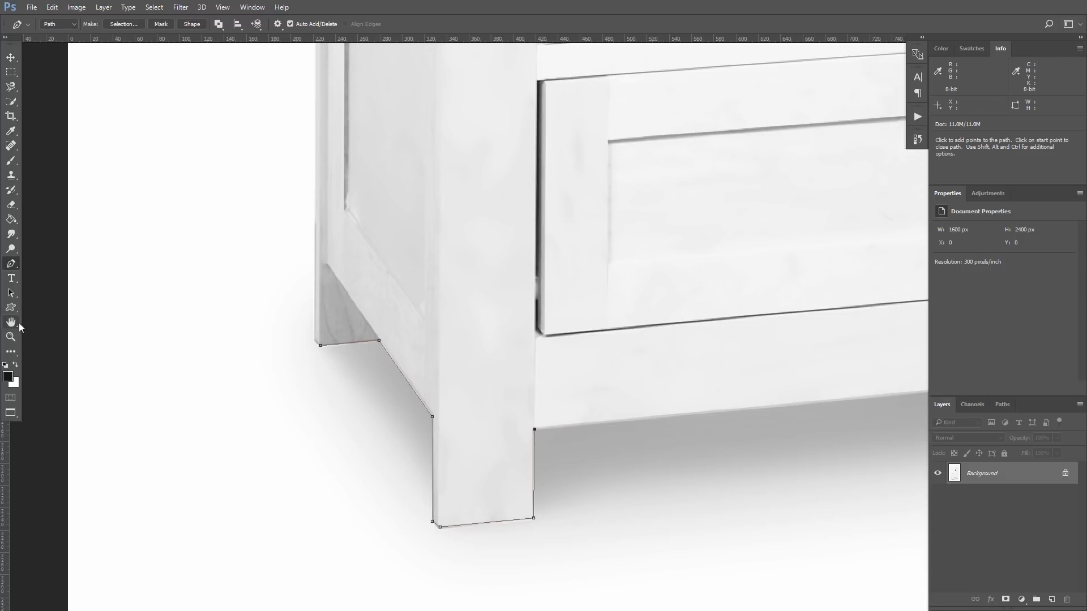
Continue the path around the cabinet's right leg
key(space)
mouse_move(900, 339)
mouse_down()
mouse_move(630, 383)
mouse_move(324, 408)
mouse_up()
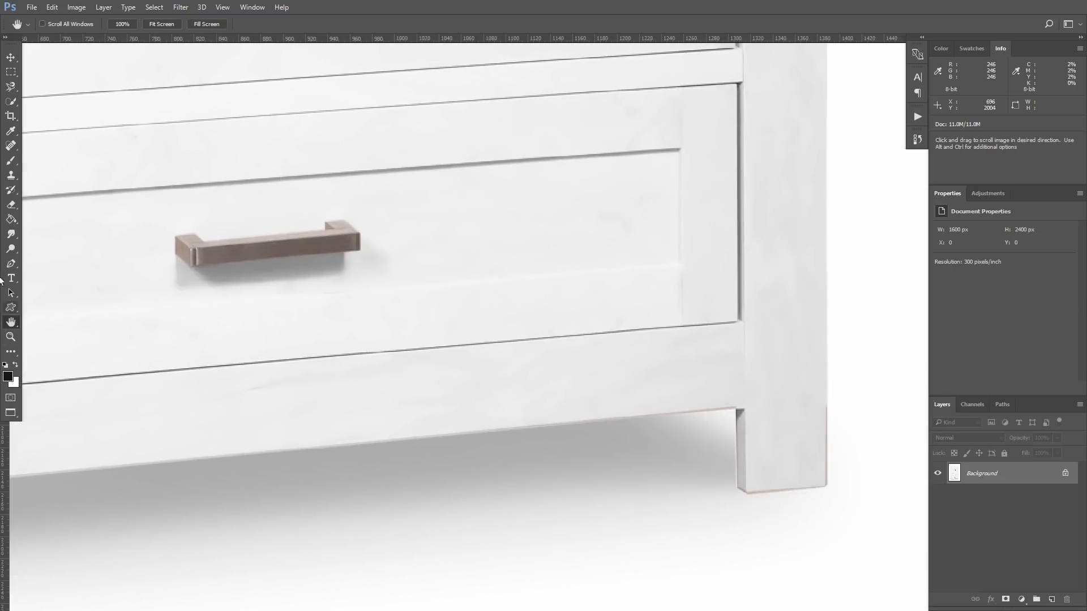
click(736, 411)
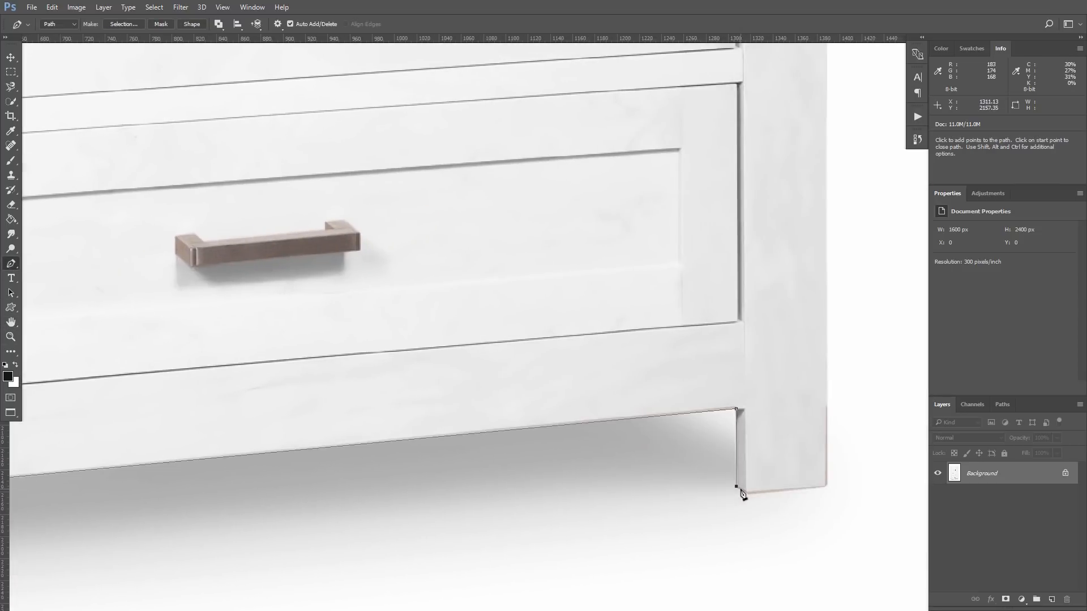
click(745, 490)
click(827, 487)
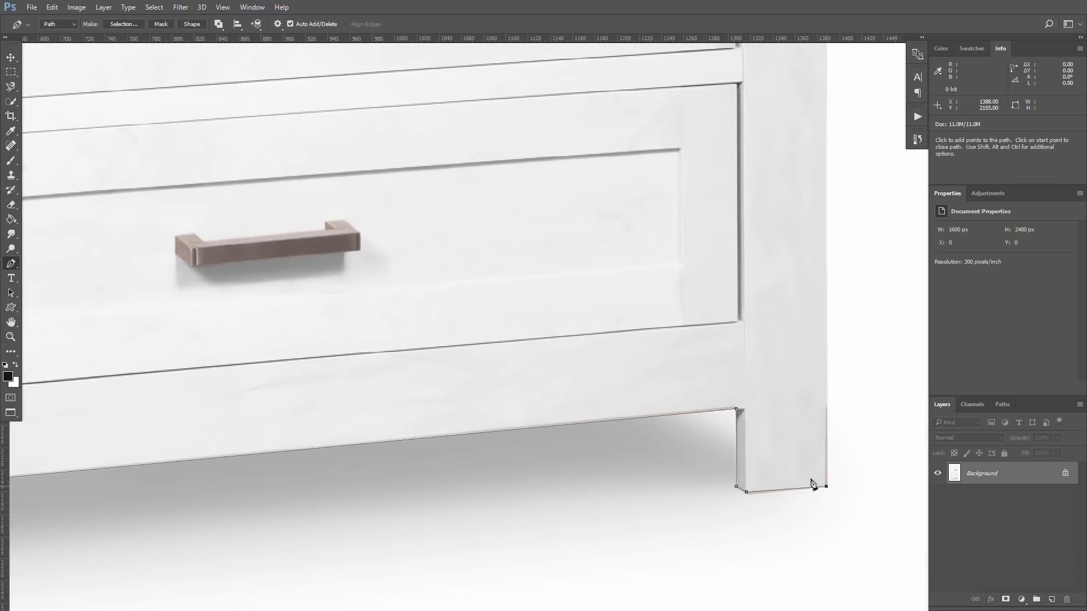
Trace the path up the right edge and around the cornice's corners
click(11, 322)
mouse_move(509, 509)
mouse_down()
mouse_move(652, 472)
mouse_move(595, 594)
mouse_up()
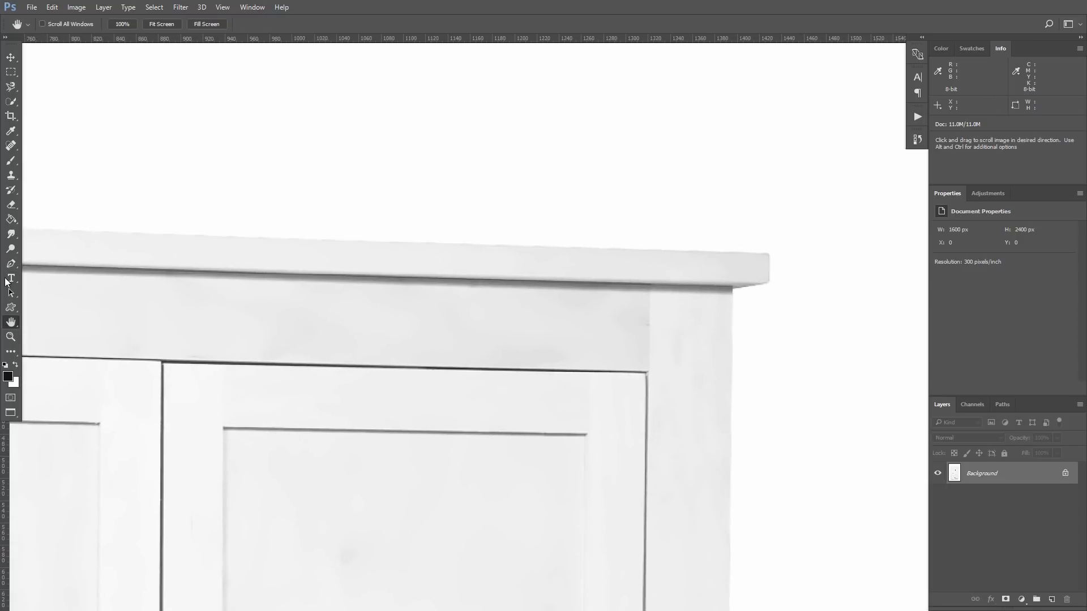
click(10, 263)
click(735, 289)
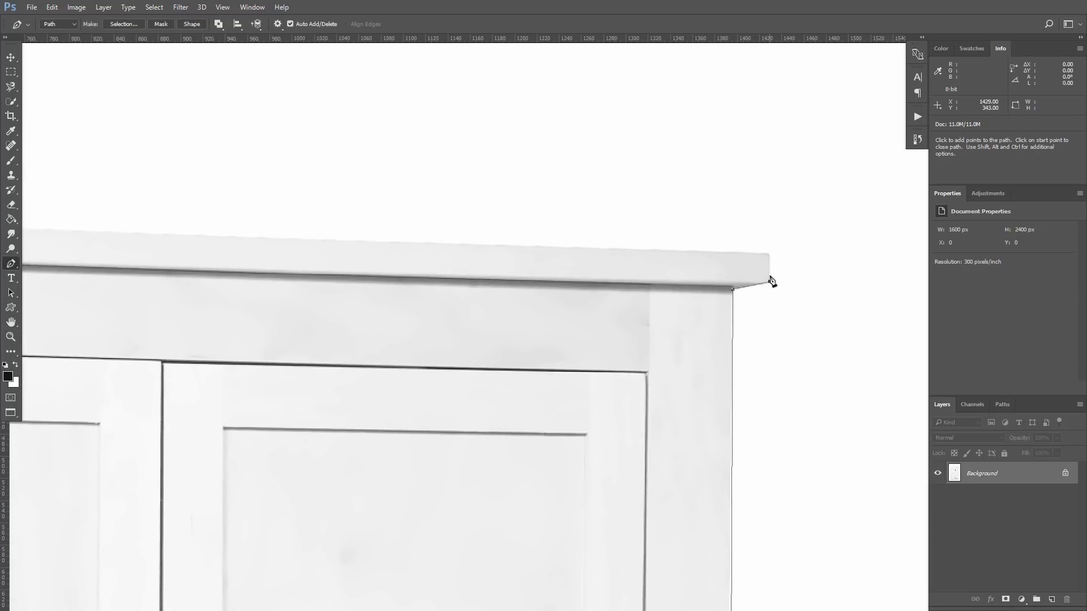
click(771, 254)
click(11, 323)
mouse_move(386, 336)
mouse_down()
mouse_move(571, 338)
mouse_move(179, 323)
mouse_up()
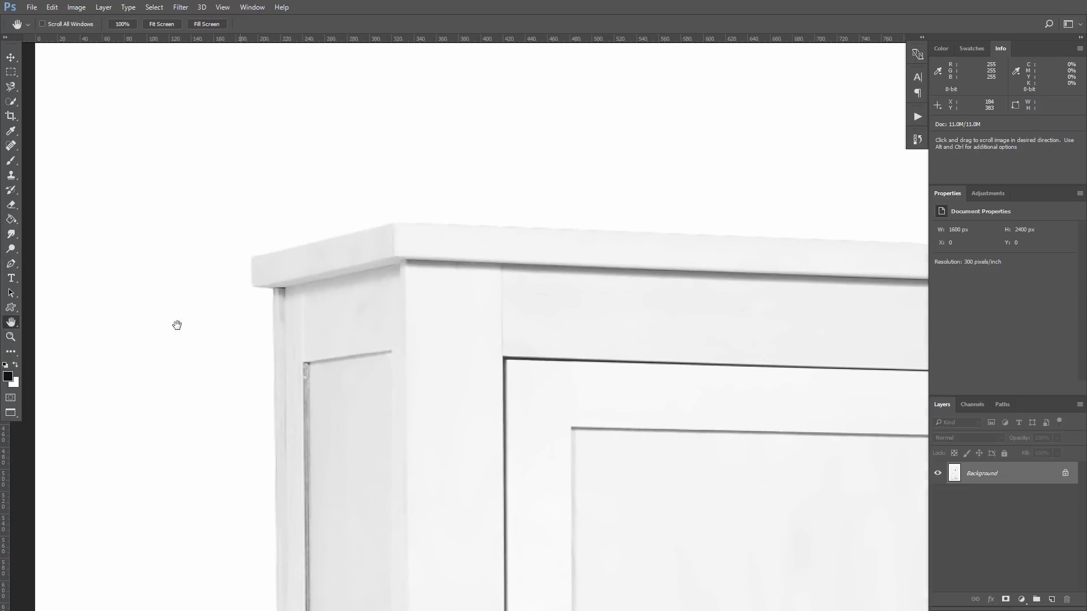
key(p)
click(392, 226)
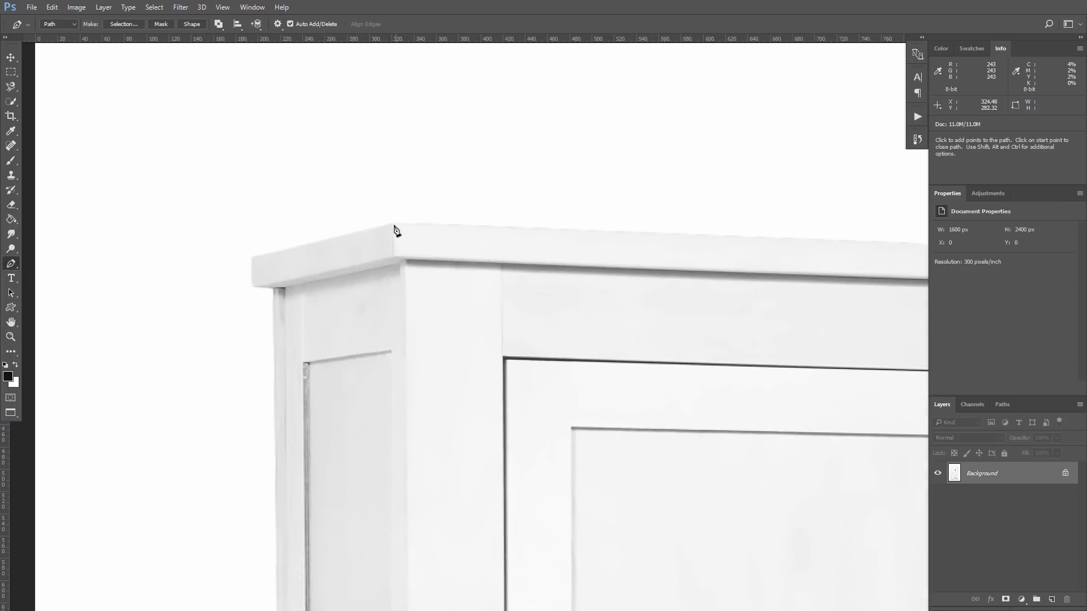
ctrl+drag(393, 226, 392, 222)
click(252, 254)
click(252, 289)
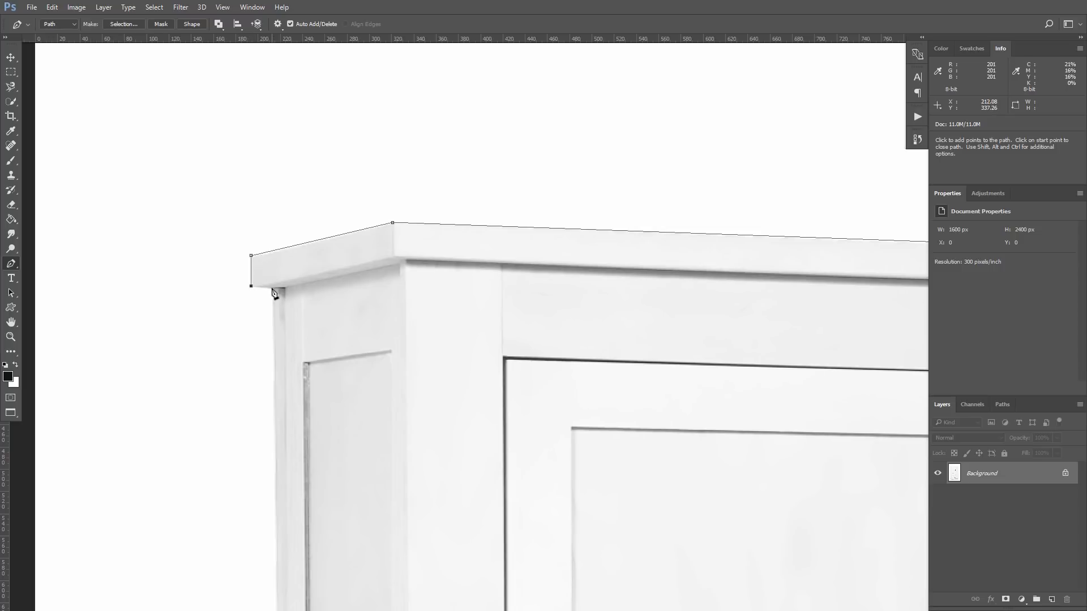
Close the path down the cabinet's left edge and fit the whole cabinet in view
key(h)
mouse_move(408, 370)
mouse_down()
mouse_move(429, 393)
mouse_move(407, 288)
mouse_move(433, 450)
mouse_move(424, 246)
mouse_up()
key(p)
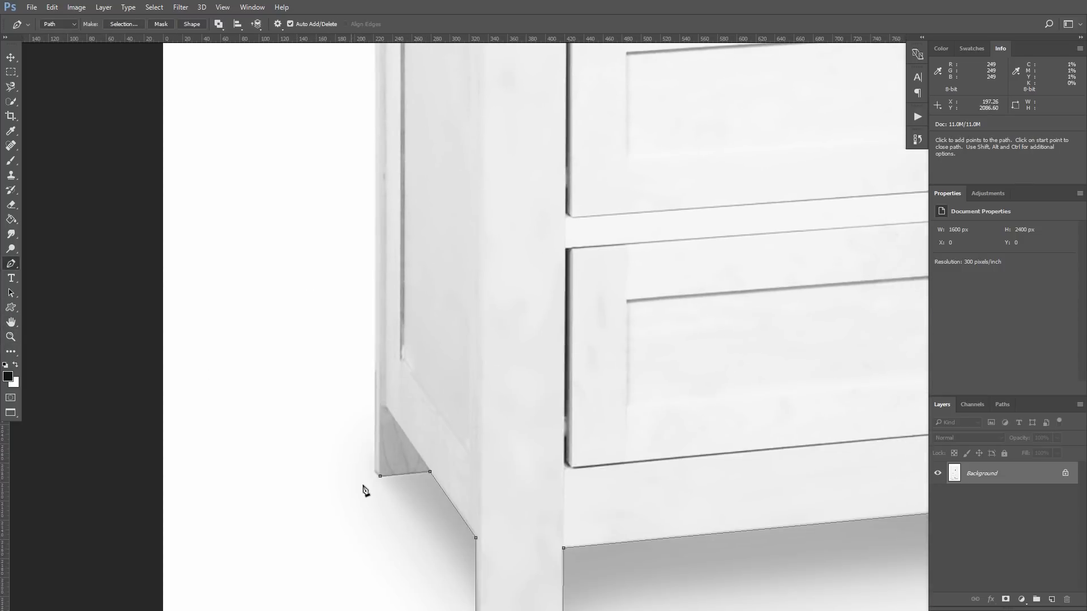
click(374, 472)
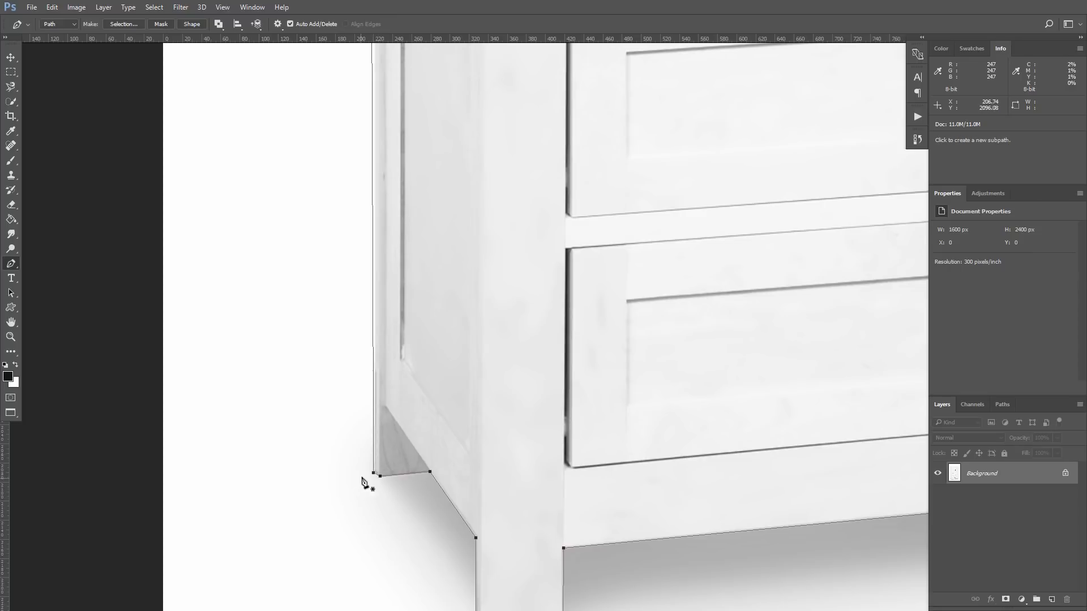
click(378, 473)
key(ctrl+0)
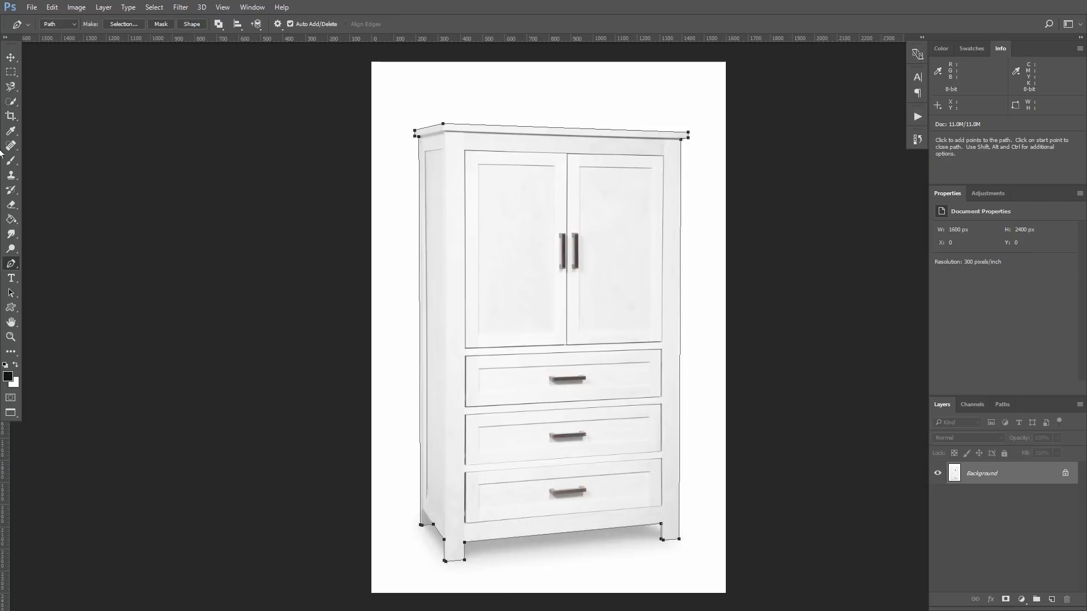
Turn the cabinet path into a selection
right_click(562, 294)
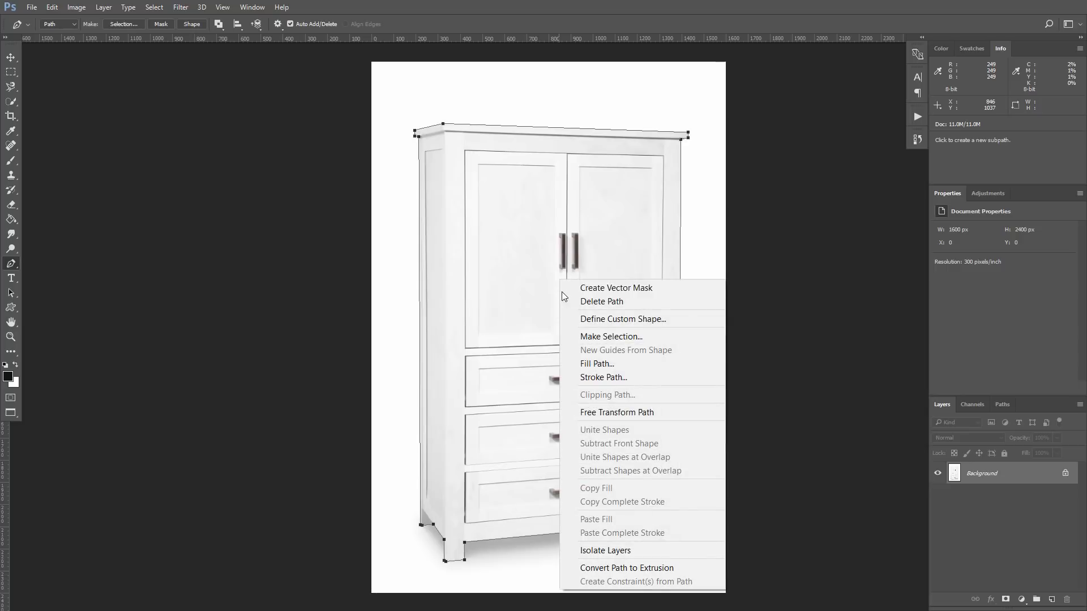
click(617, 340)
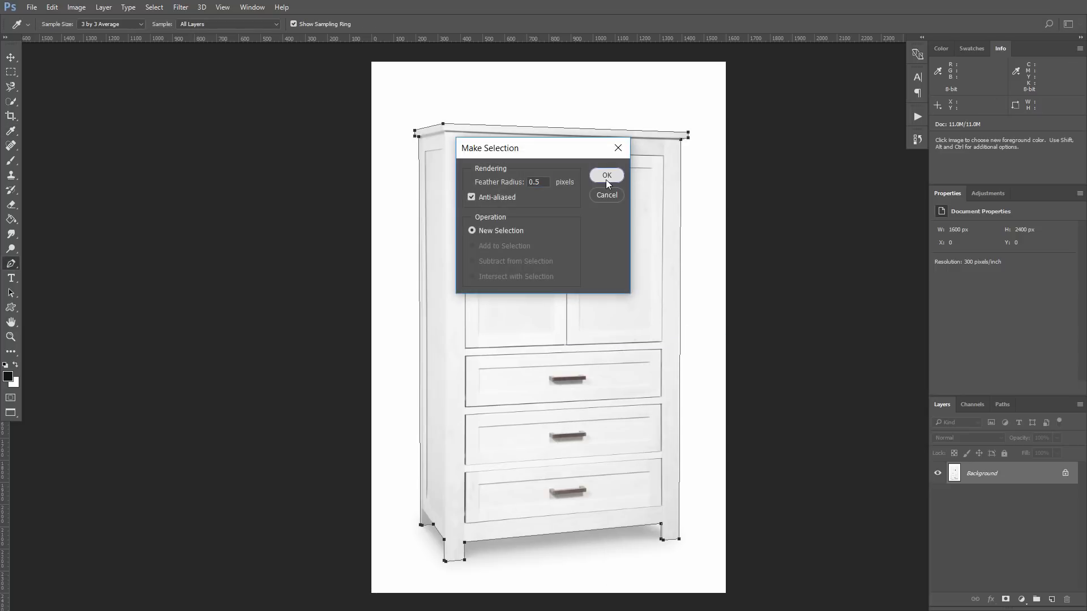
click(606, 174)
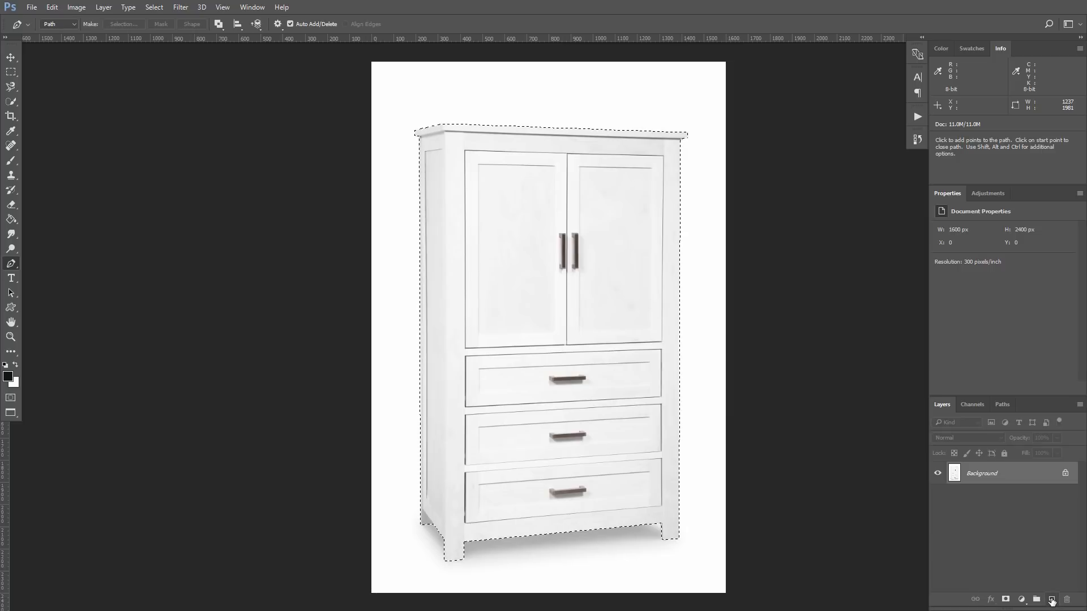
Create Layer 1 with a cabinet-shaped mask and target its pixels
click(1052, 600)
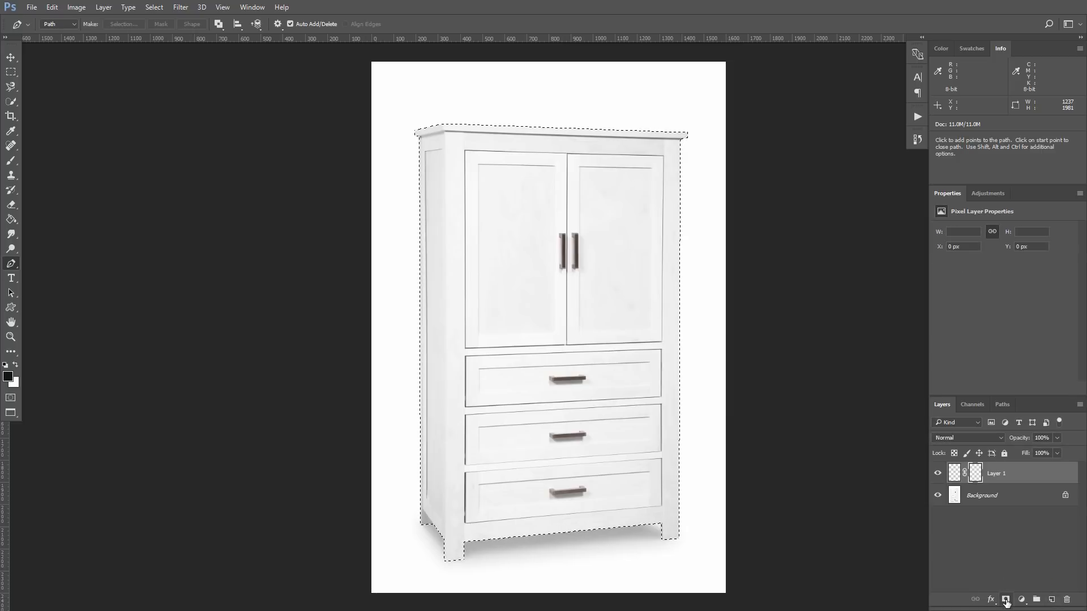
click(1006, 600)
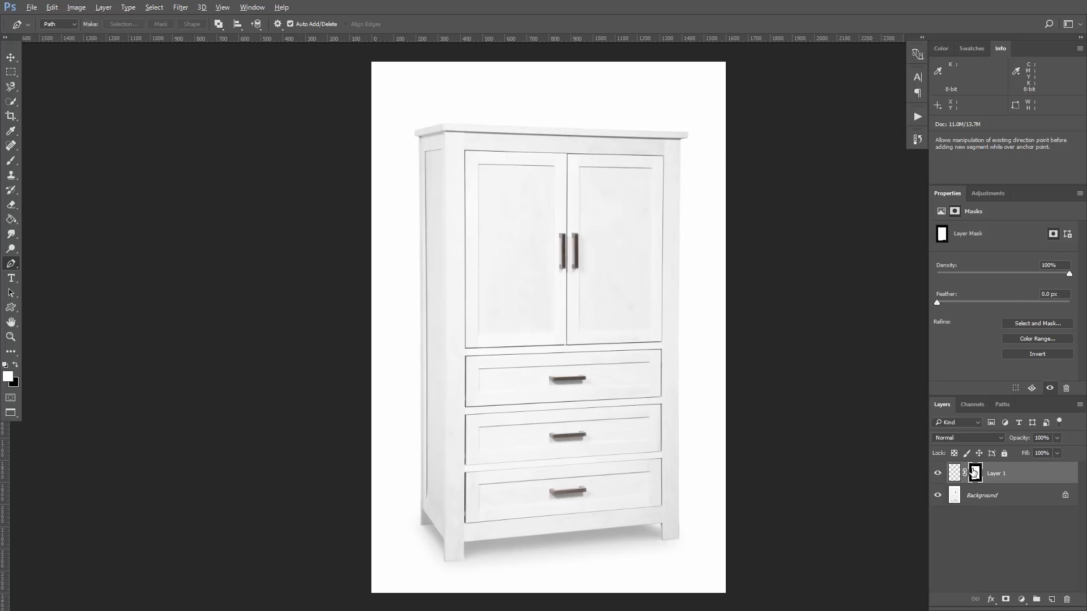
alt+click(976, 475)
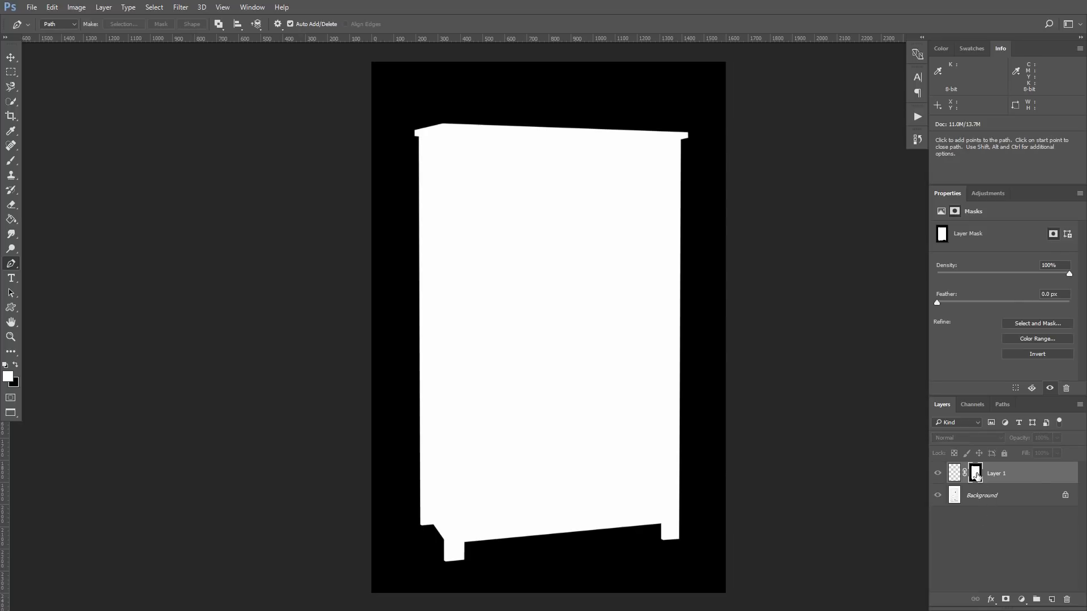
alt+click(976, 474)
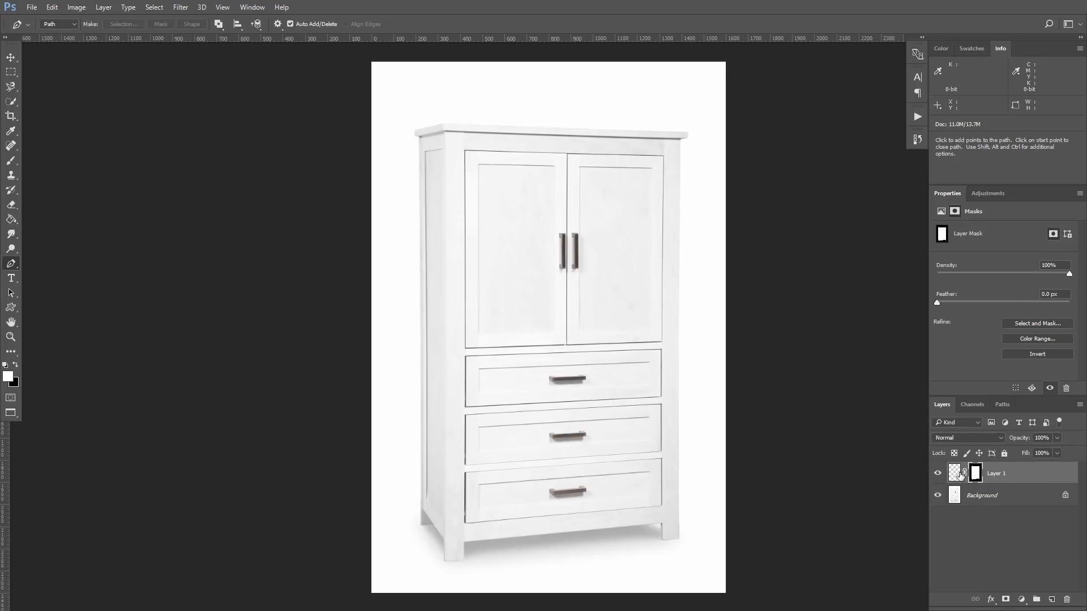
click(958, 474)
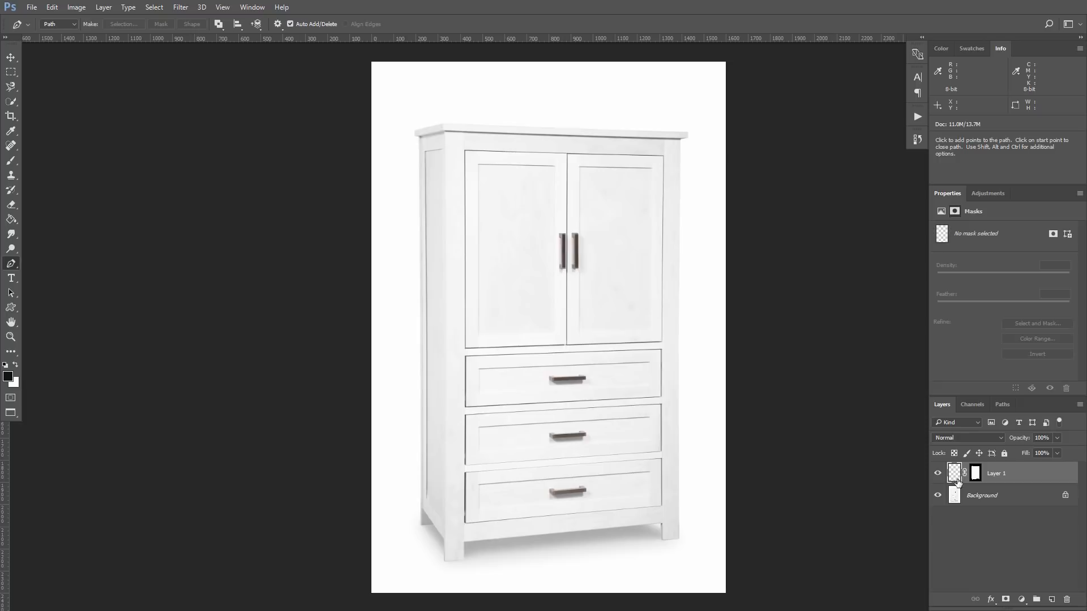
Pick a bright magenta foreground and bucket-fill the cabinet silhouette on Layer 1
click(8, 378)
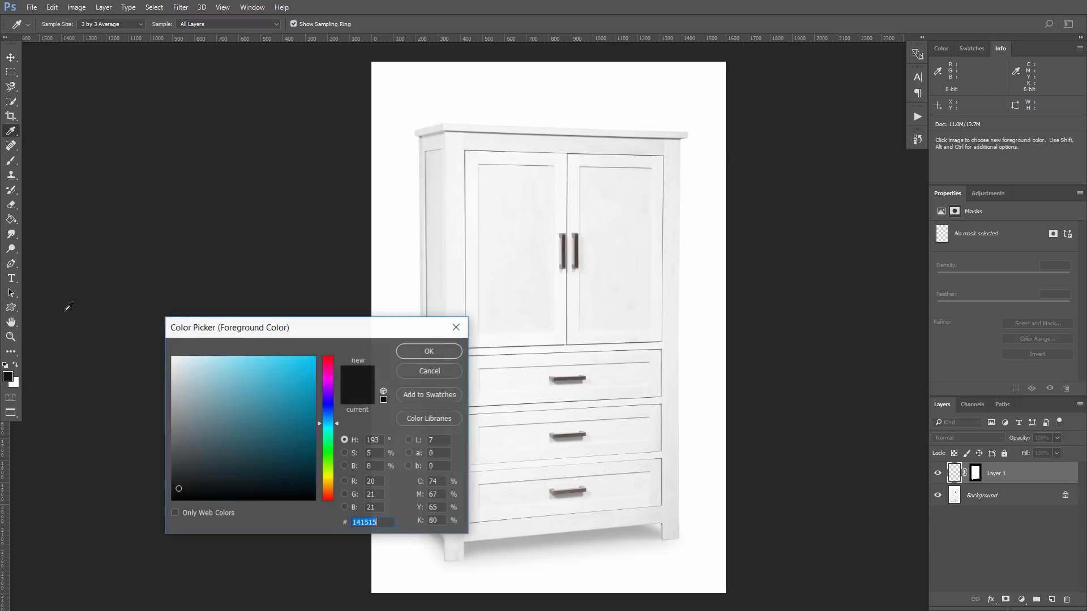
drag(331, 374, 328, 385)
click(287, 367)
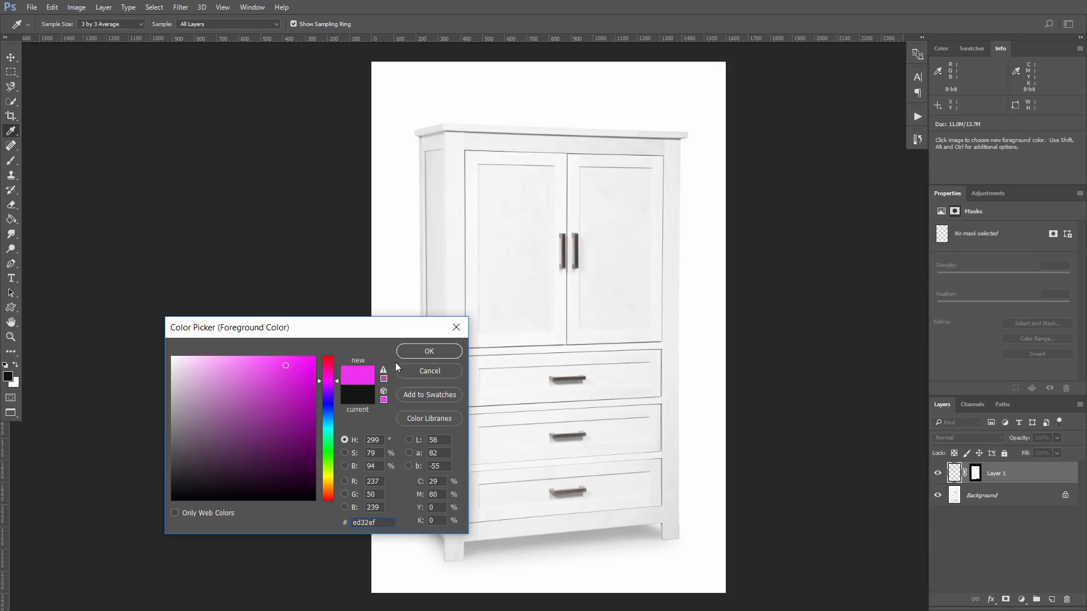
click(429, 352)
key(p)
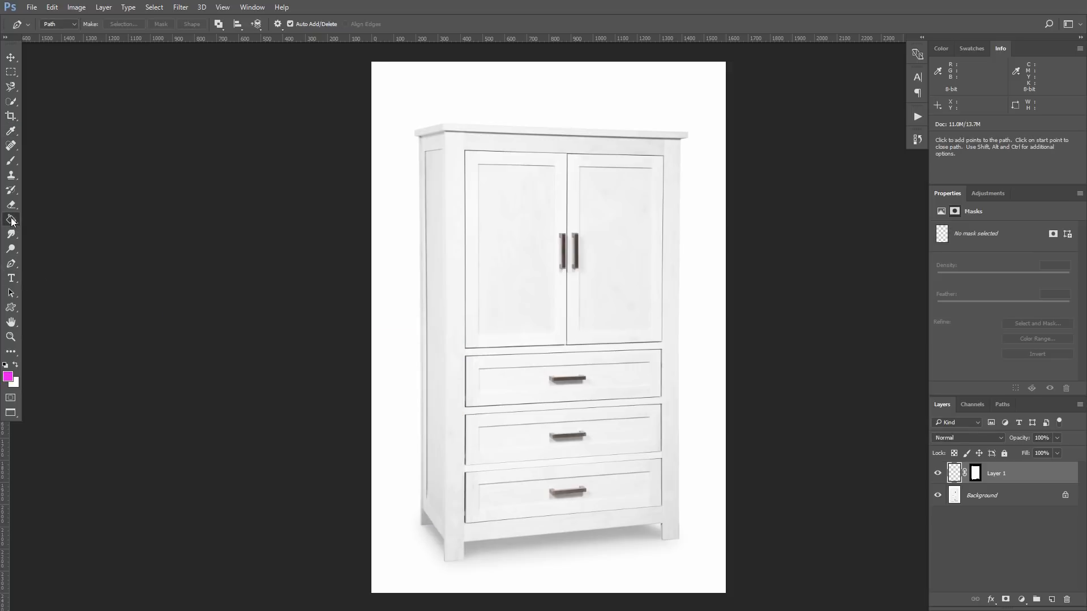
click(11, 220)
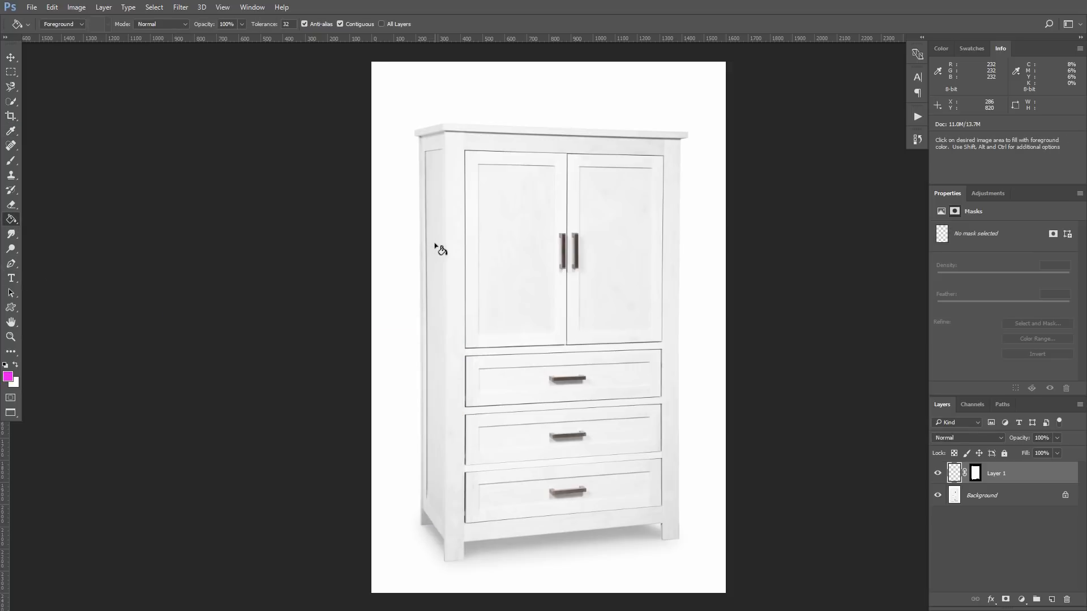
click(436, 248)
Try Multiply, Linear Burn, Overlay and Vivid Light blend modes on the magenta layer
key(v)
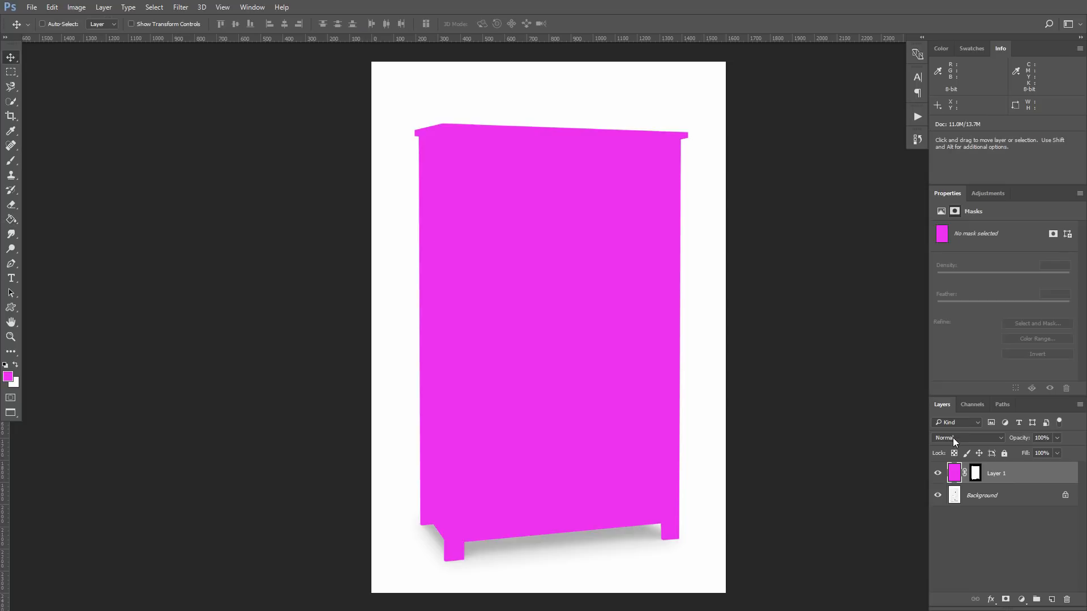
click(946, 439)
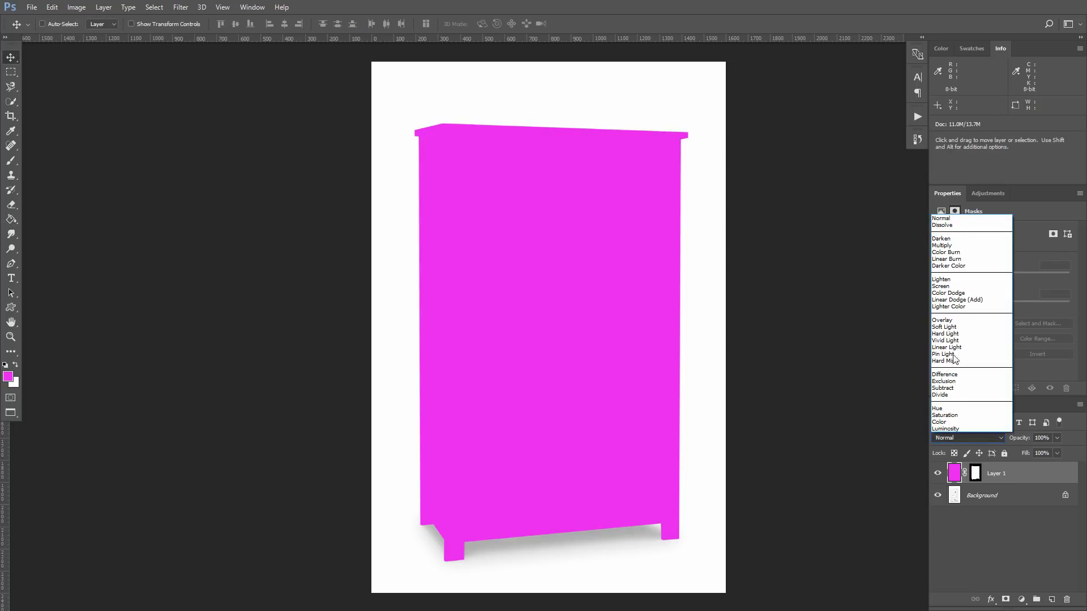
click(939, 244)
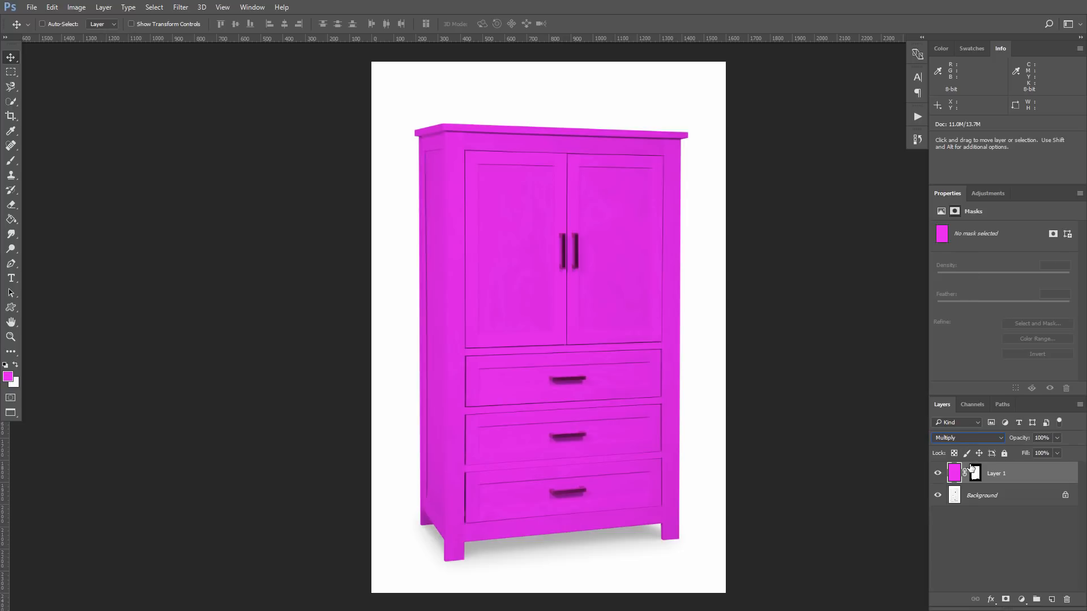
click(943, 437)
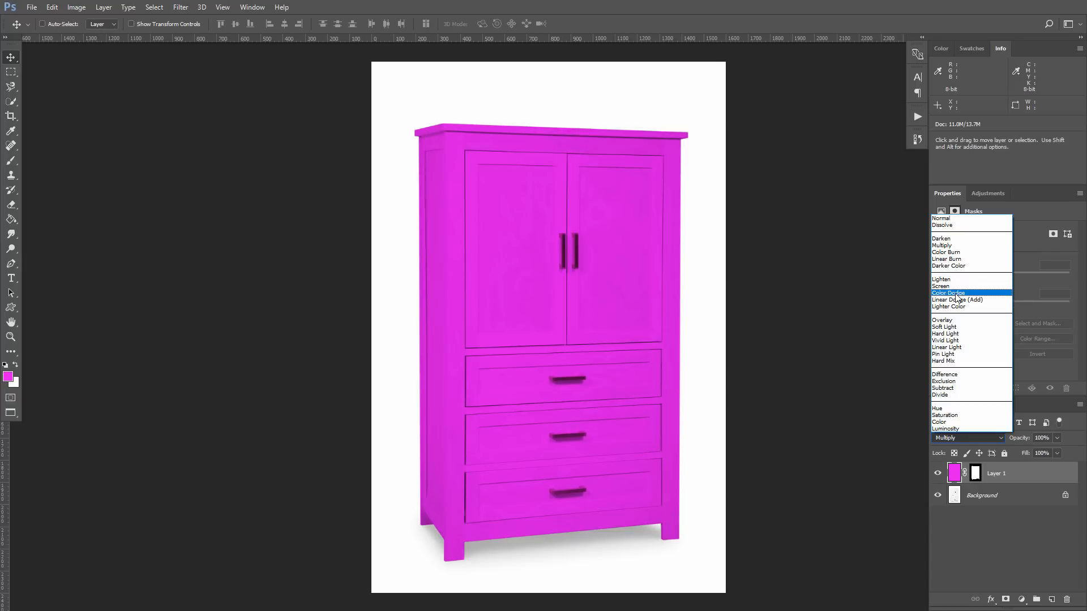
click(952, 260)
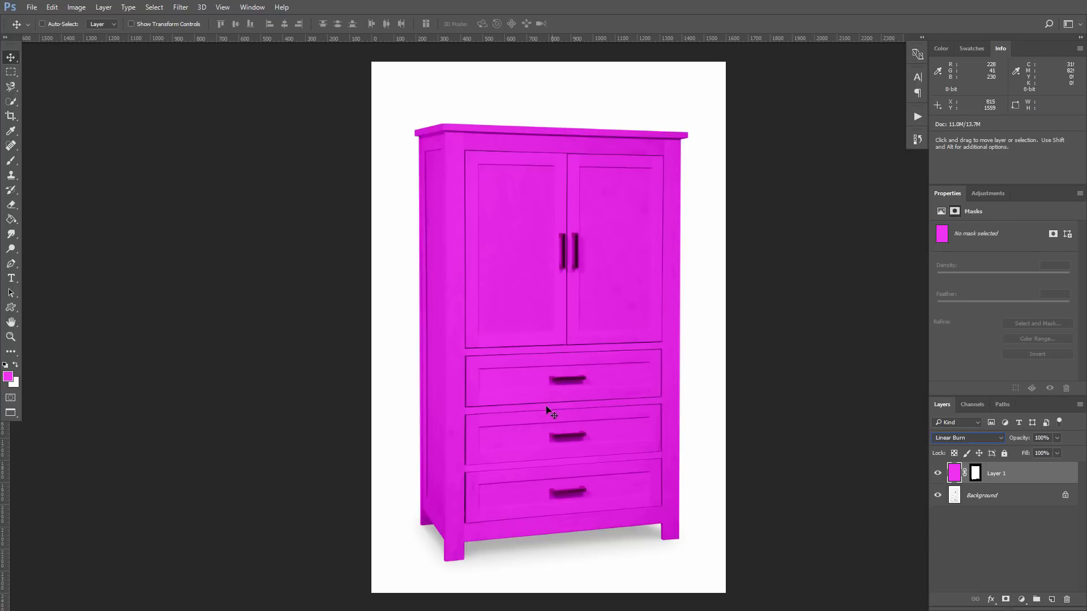
click(976, 436)
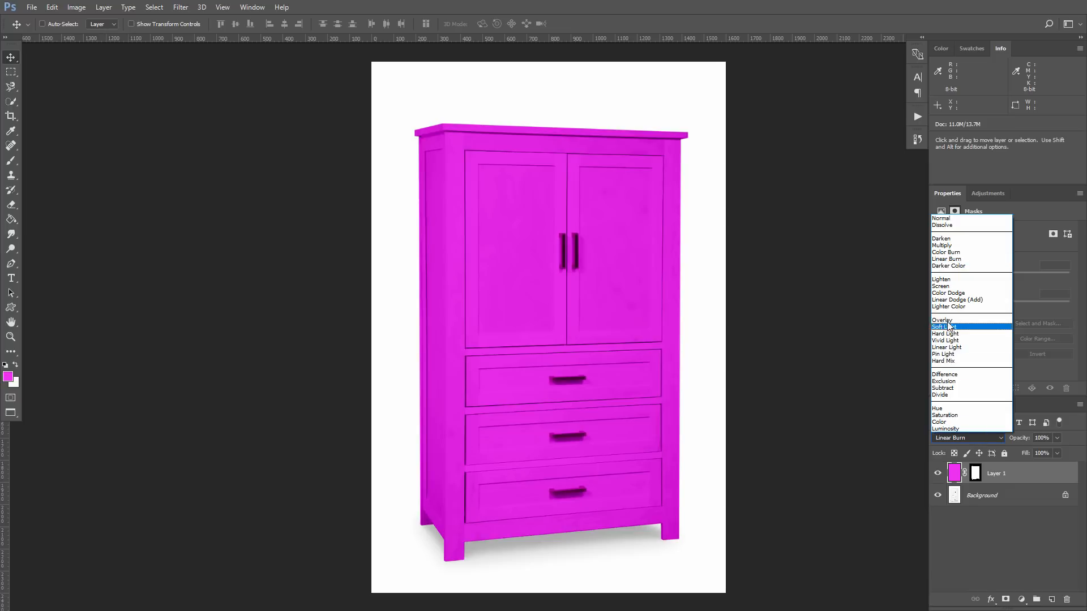
click(943, 321)
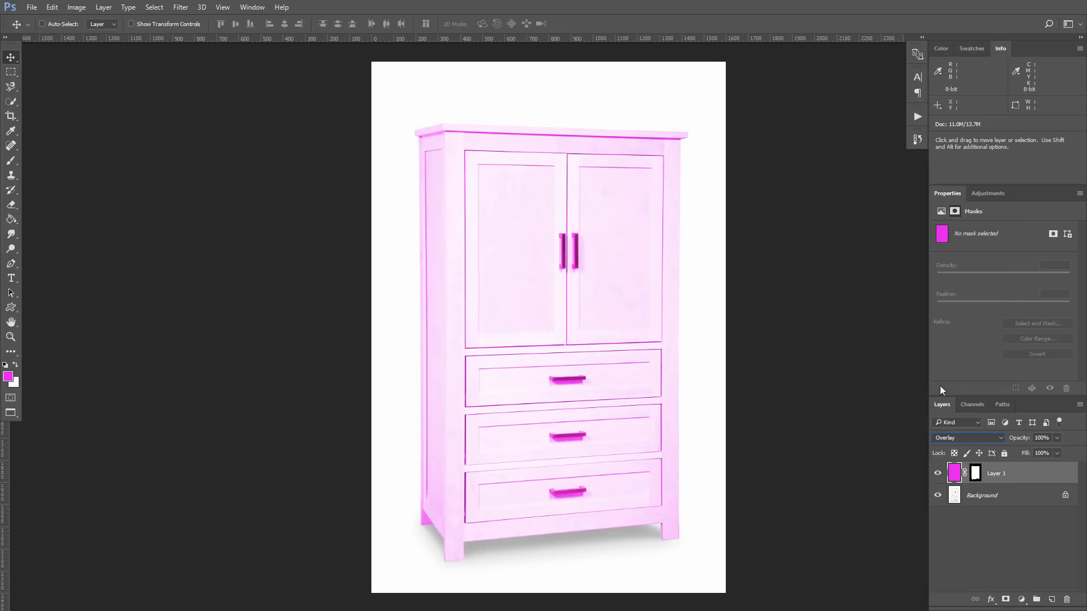
click(956, 438)
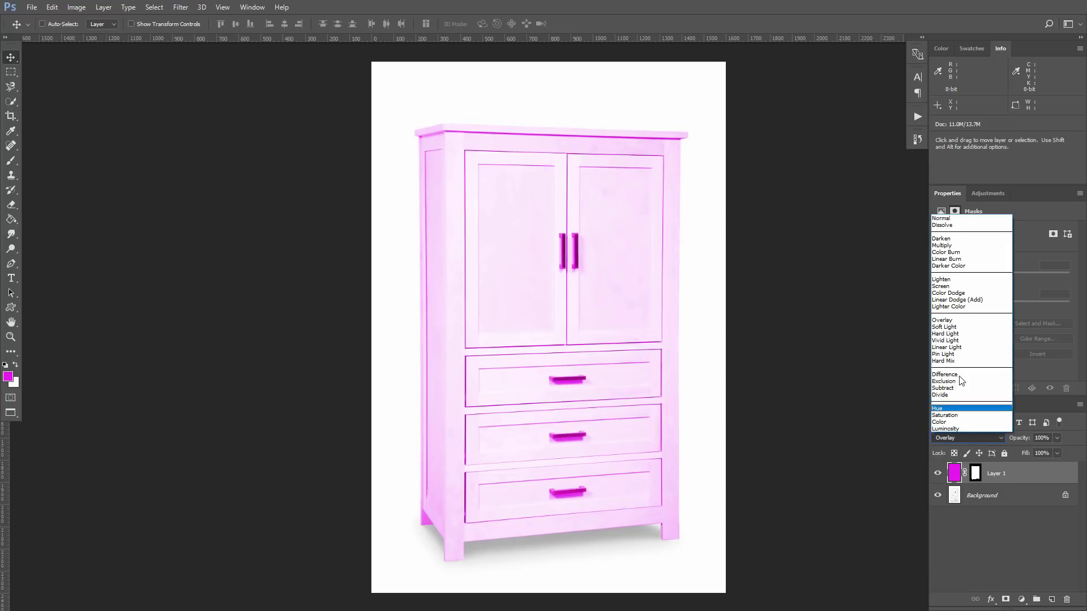
click(946, 340)
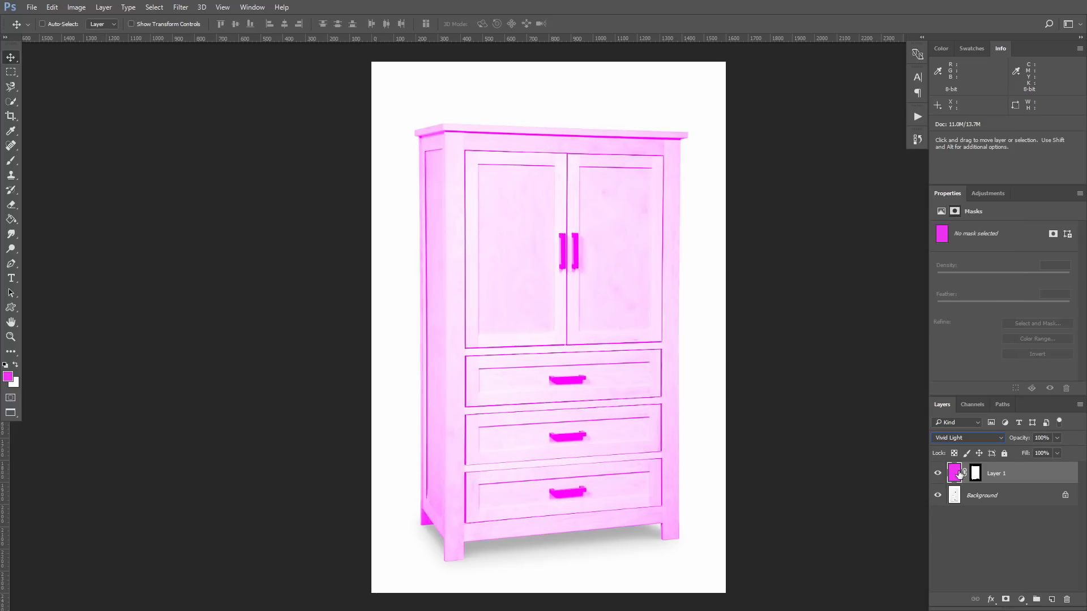
Try Linear Light, Color Burn and Darken, then settle on Linear Burn for Layer 1
click(966, 437)
click(957, 357)
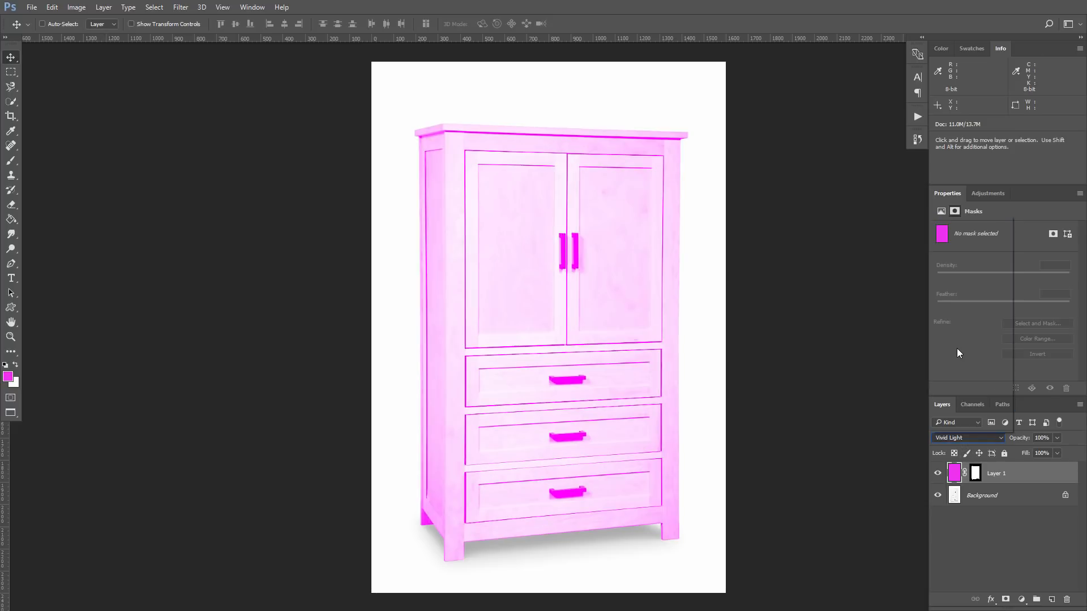
click(956, 439)
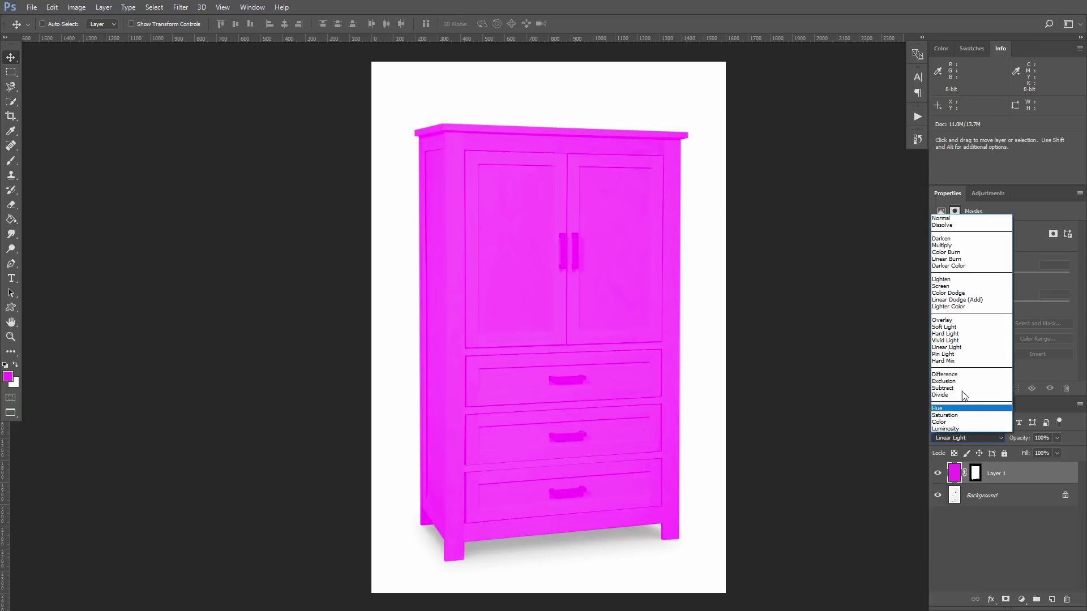
click(957, 252)
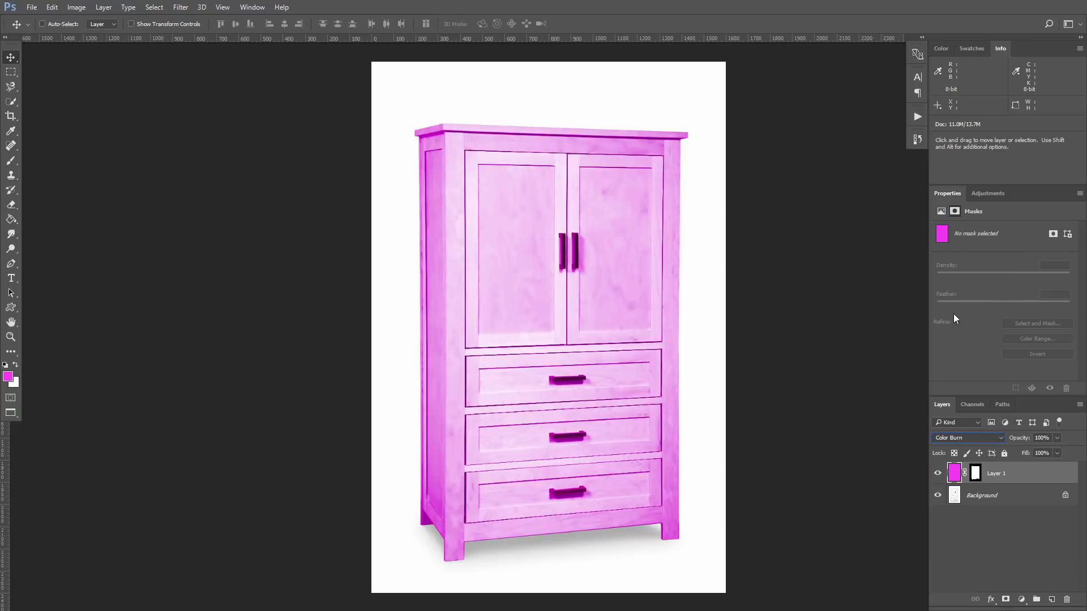
click(956, 438)
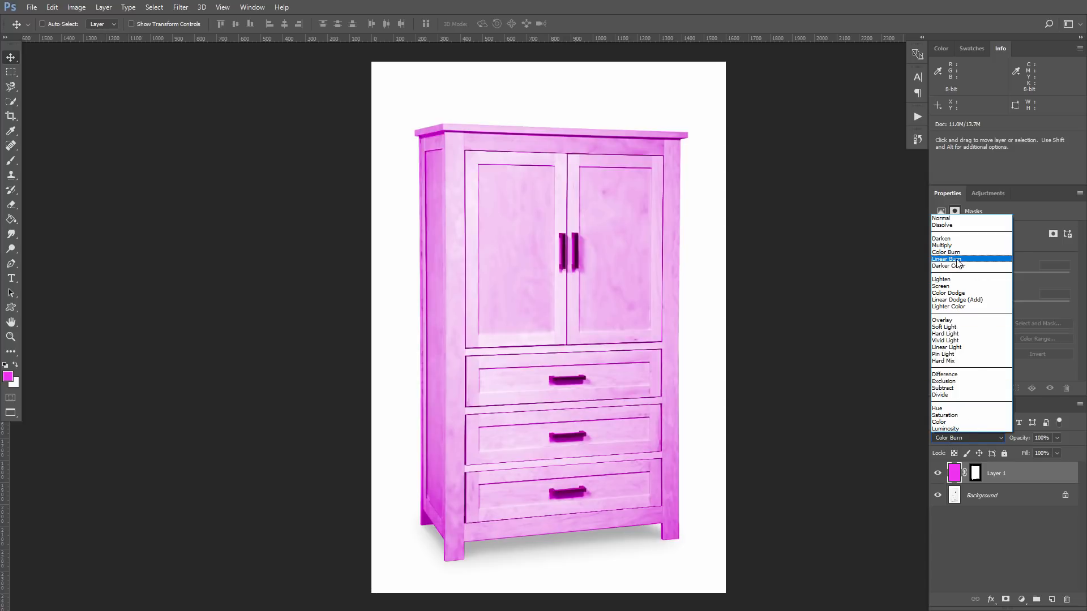
click(949, 239)
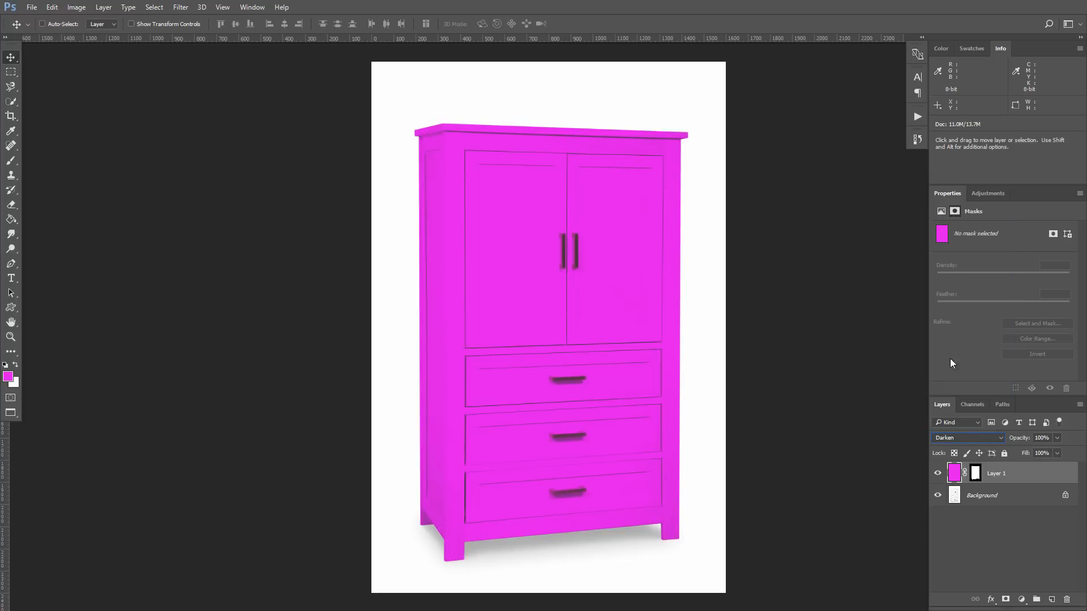
click(968, 437)
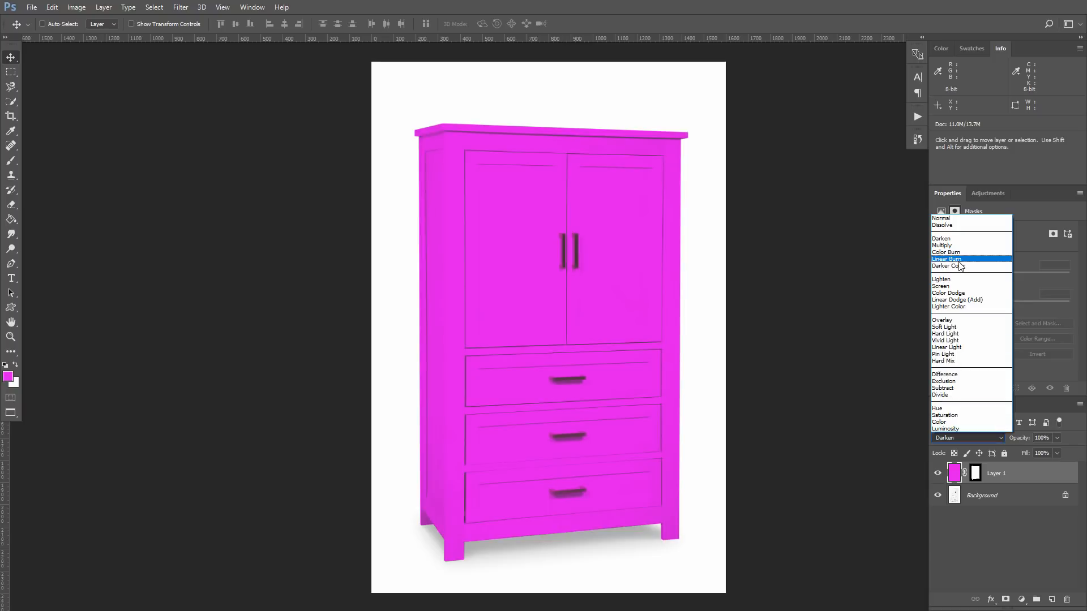
click(947, 258)
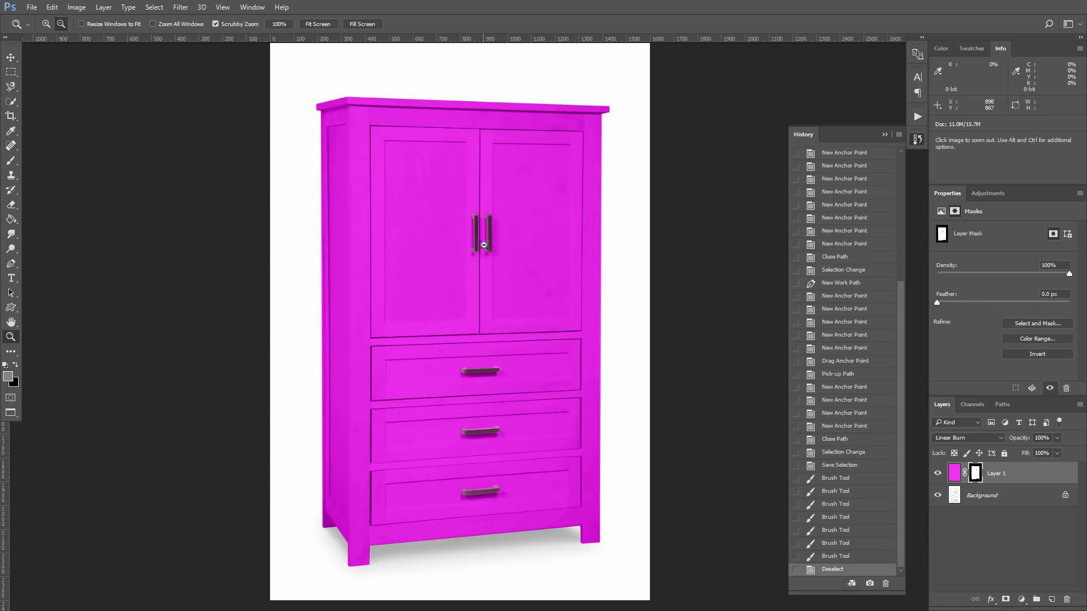
Check the cabinet mask on canvas, target the magenta layer's colour, and show Image adjustments
alt+click(976, 474)
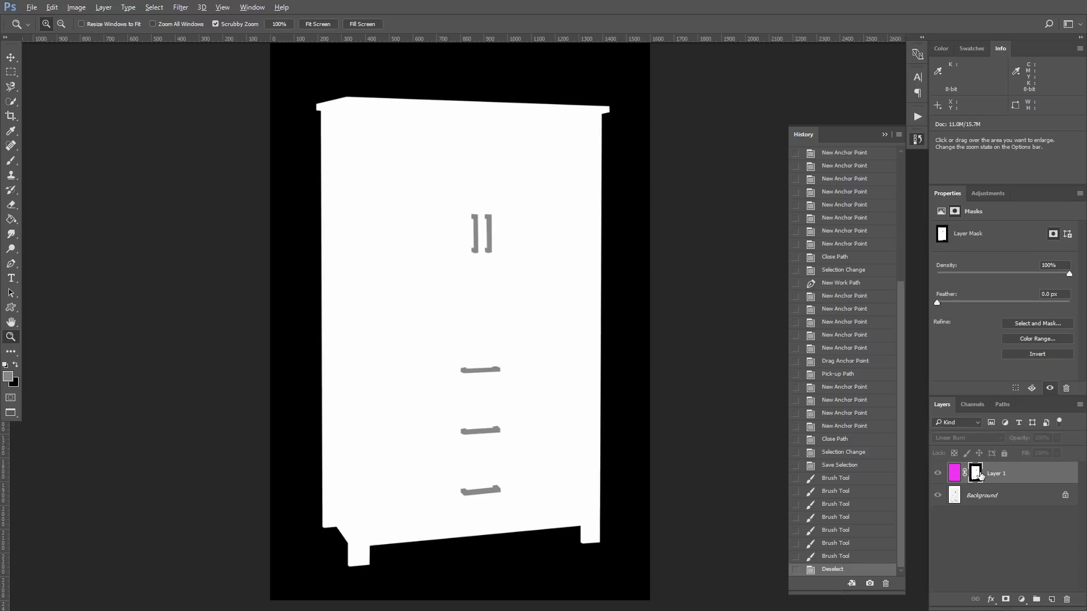
alt+click(975, 474)
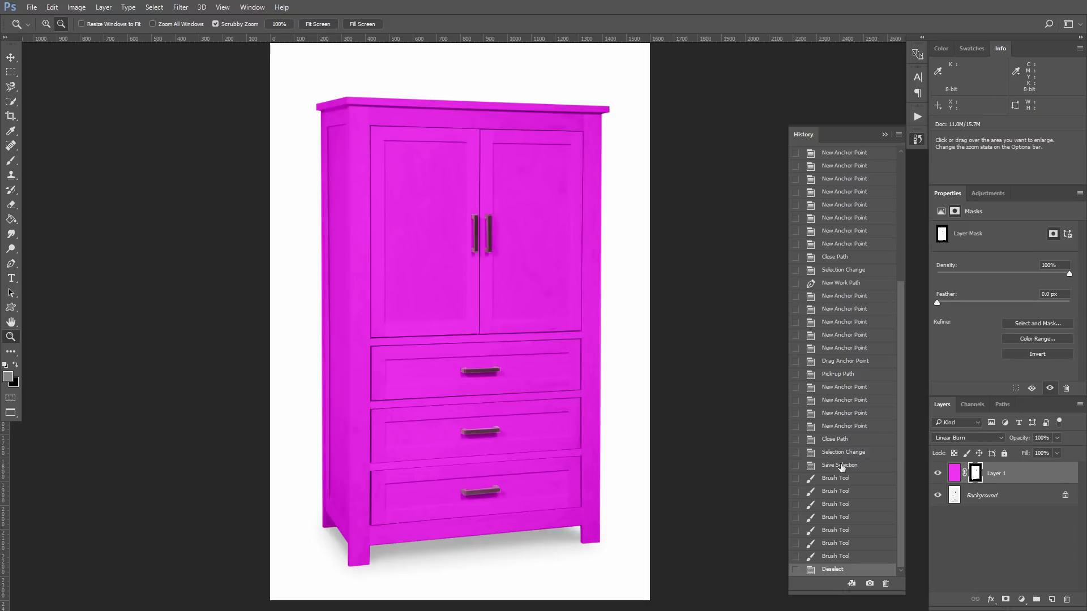
click(957, 475)
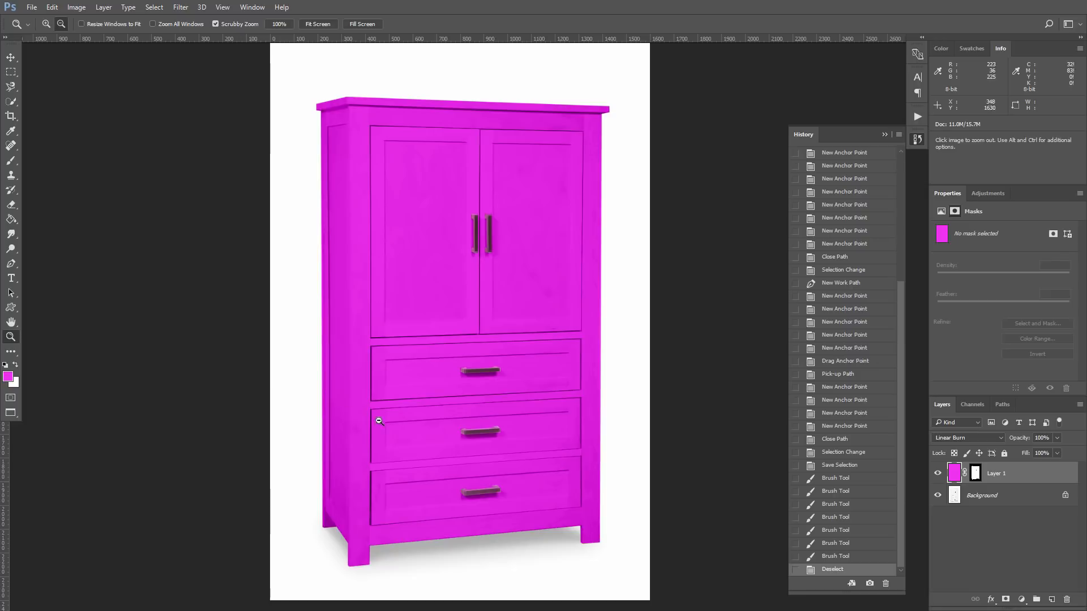
click(75, 8)
mouse_move(99, 42)
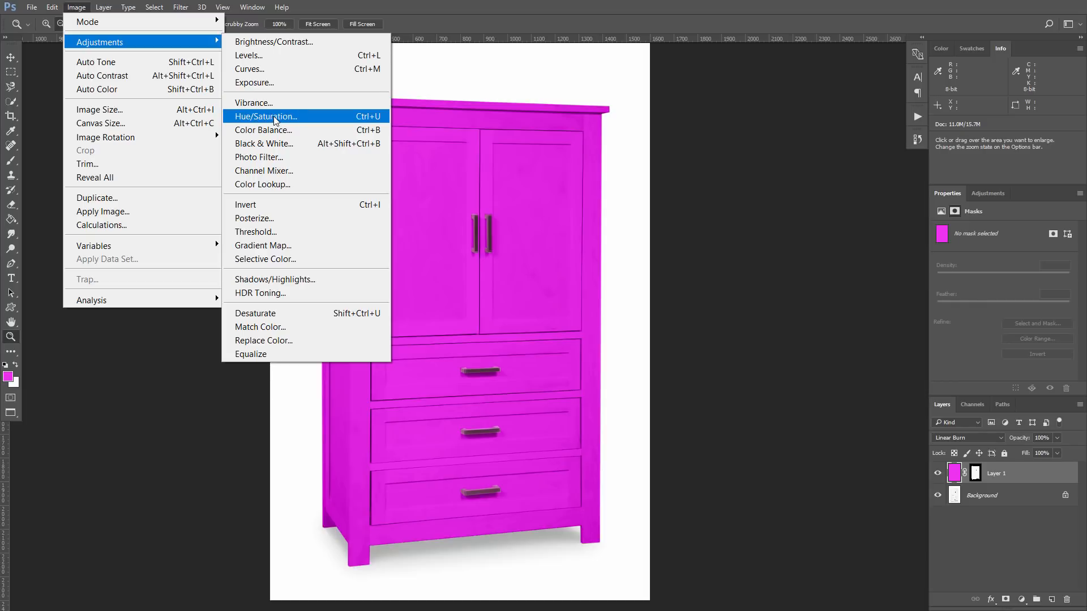
Start a Hue/Saturation adjustment on the magenta layer and nudge the hue slightly up from 0
click(275, 120)
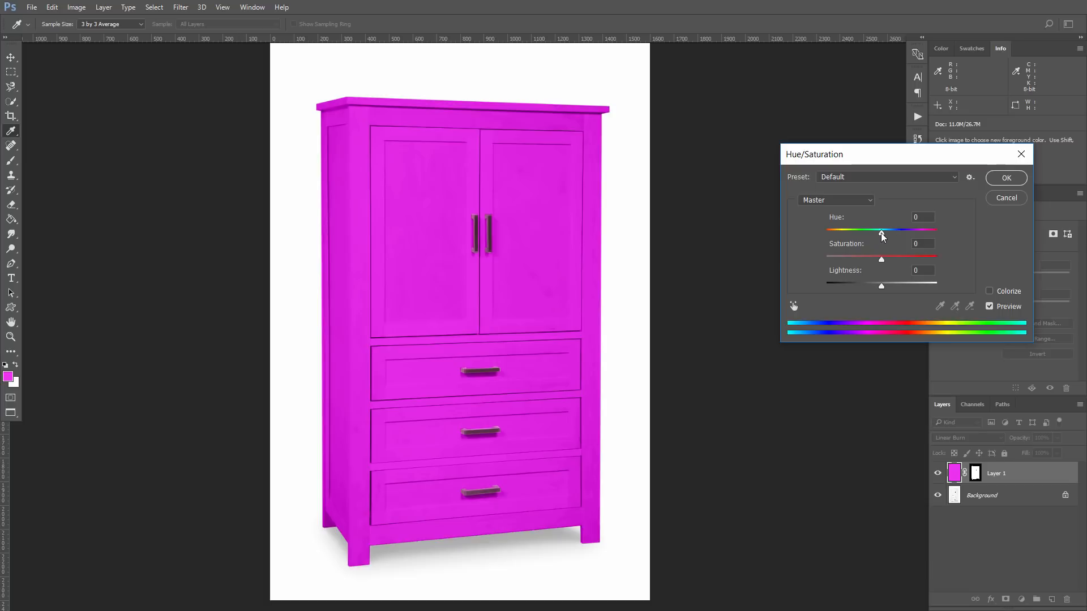
drag(882, 233, 883, 233)
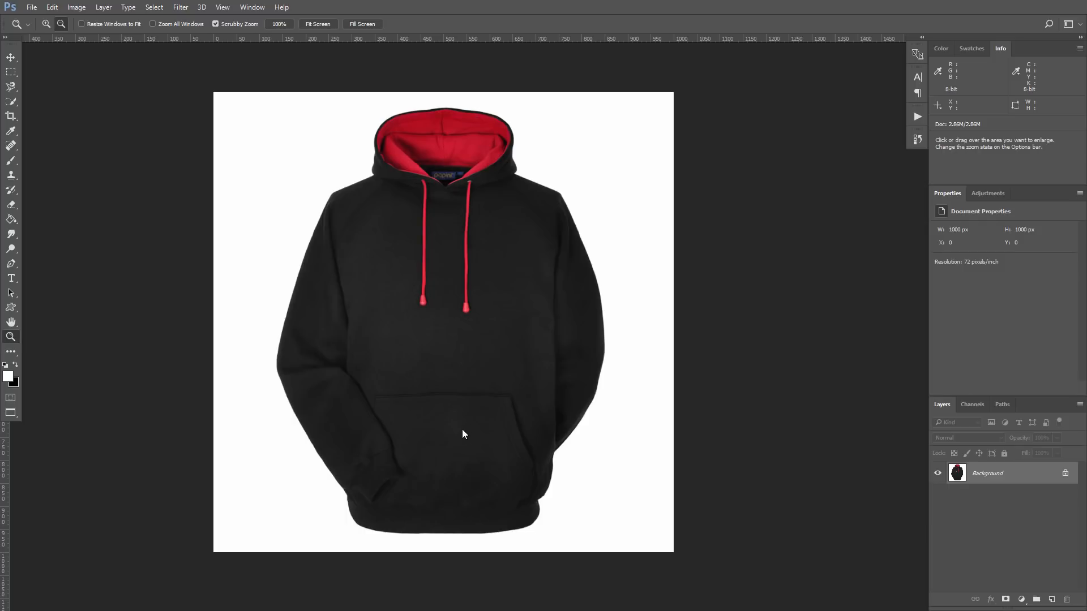
Color Range-select the hoodie's black fabric with wider fuzziness, adding the shadowed folds to the sample
click(155, 6)
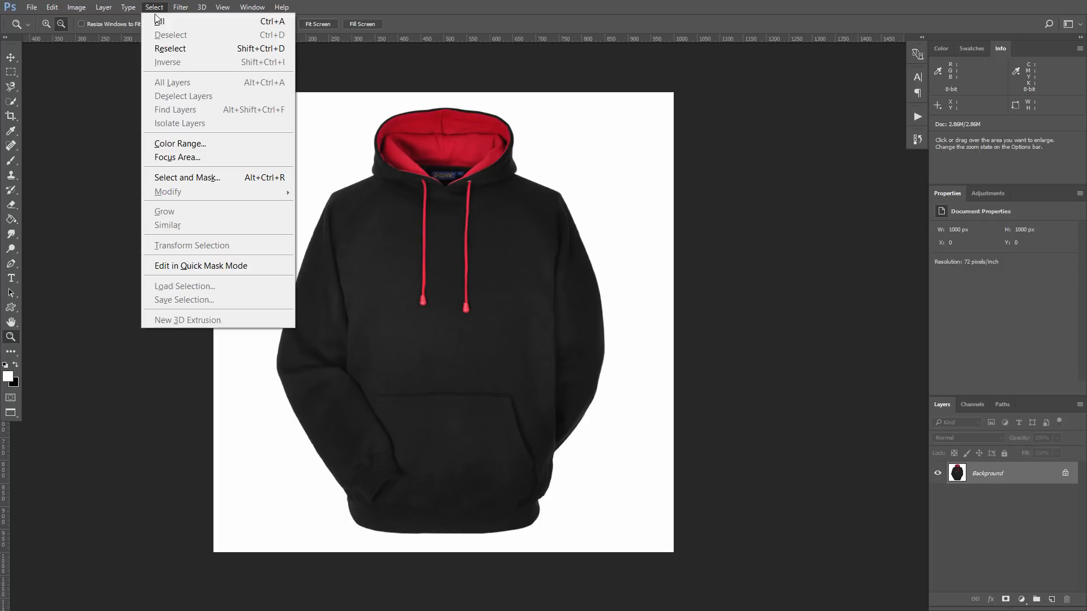
click(189, 145)
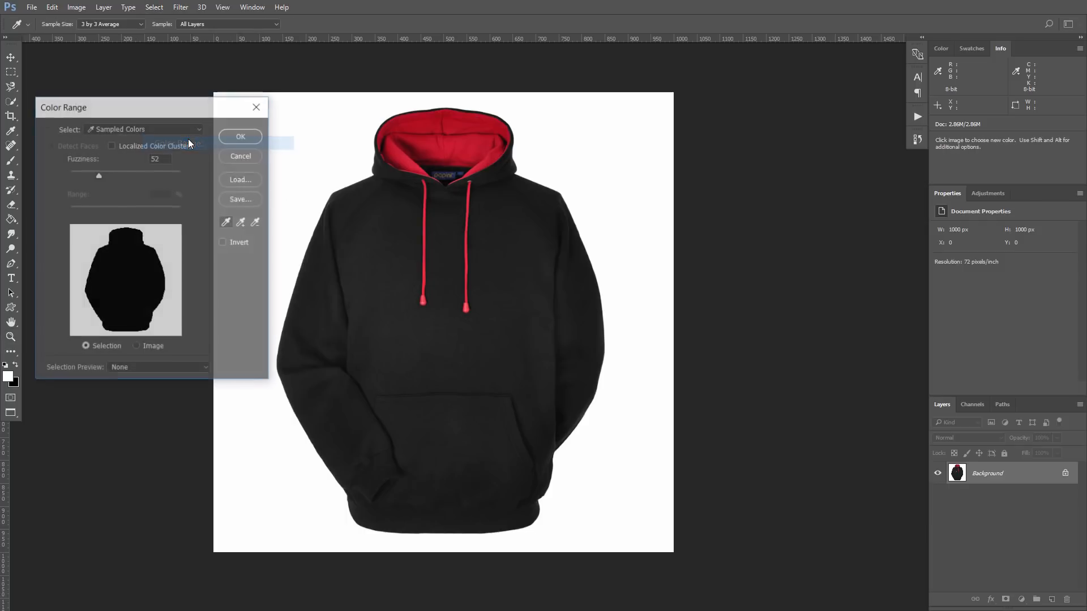
click(227, 222)
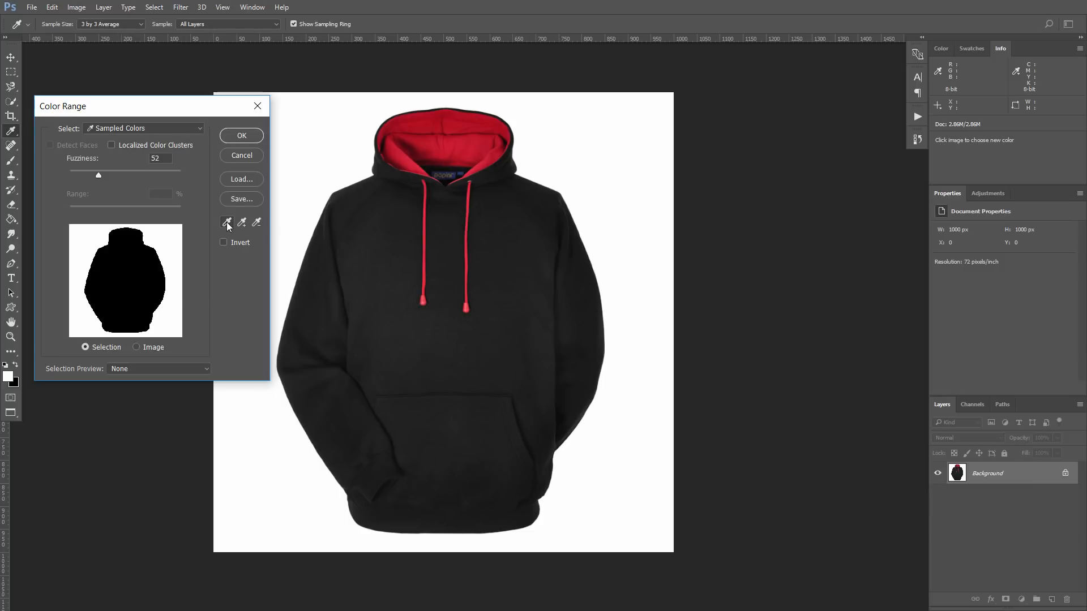
click(378, 244)
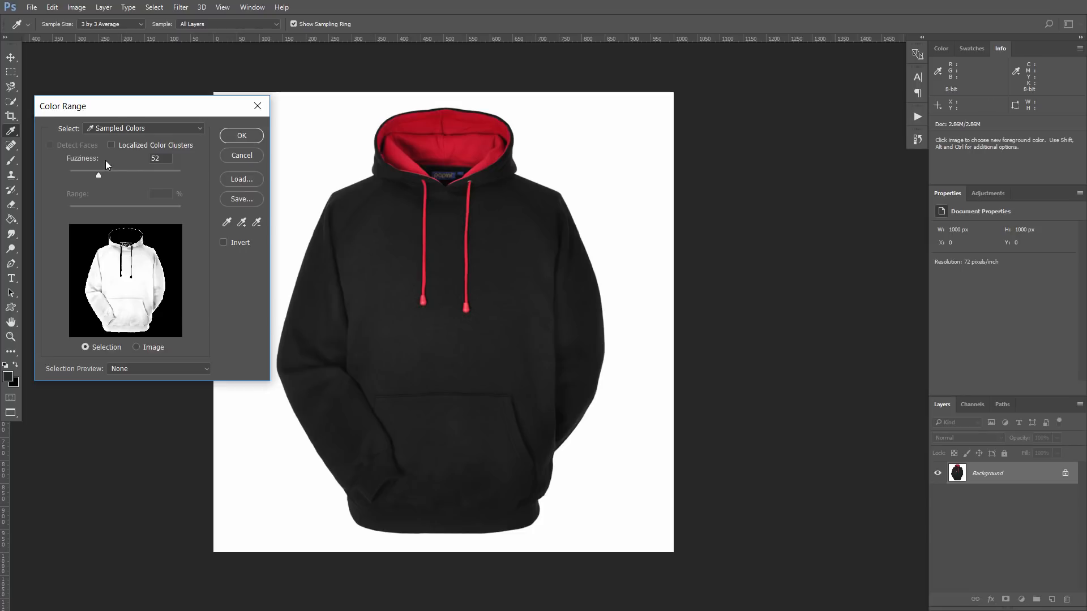
drag(98, 174, 114, 176)
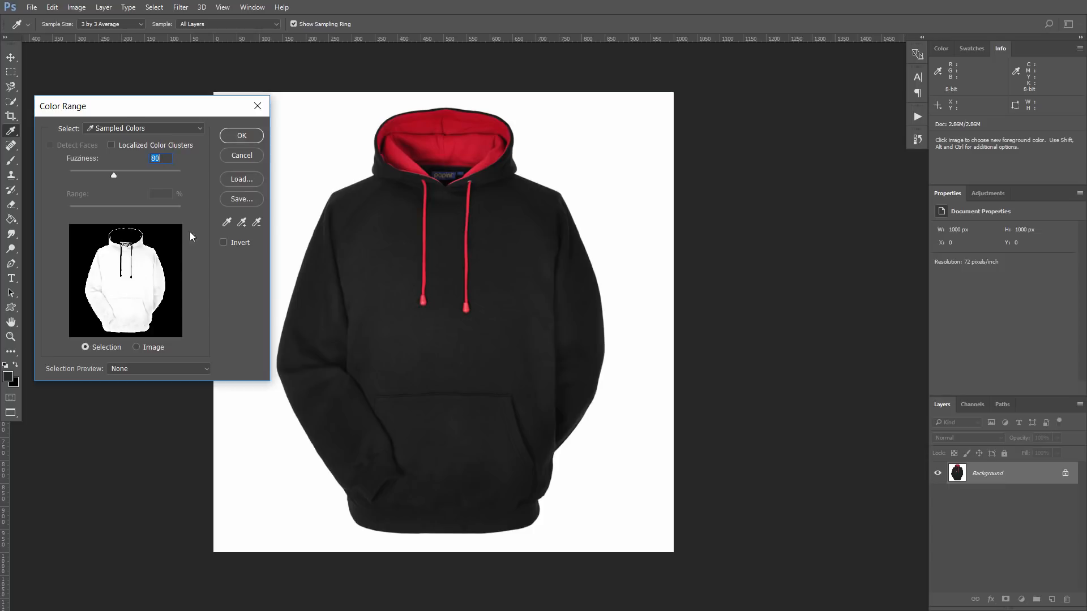
click(242, 222)
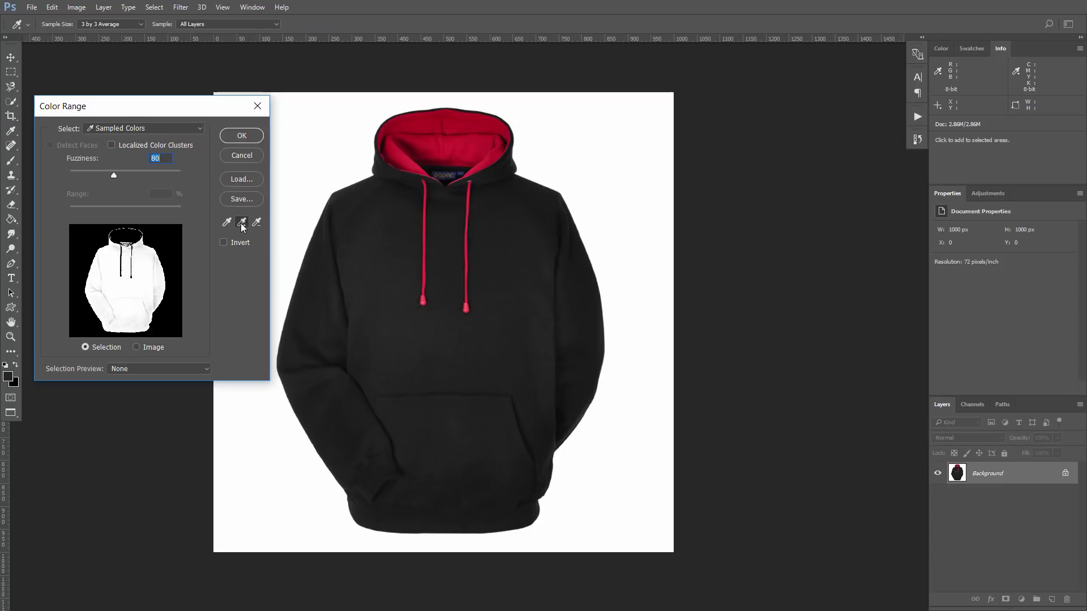
click(351, 336)
click(328, 364)
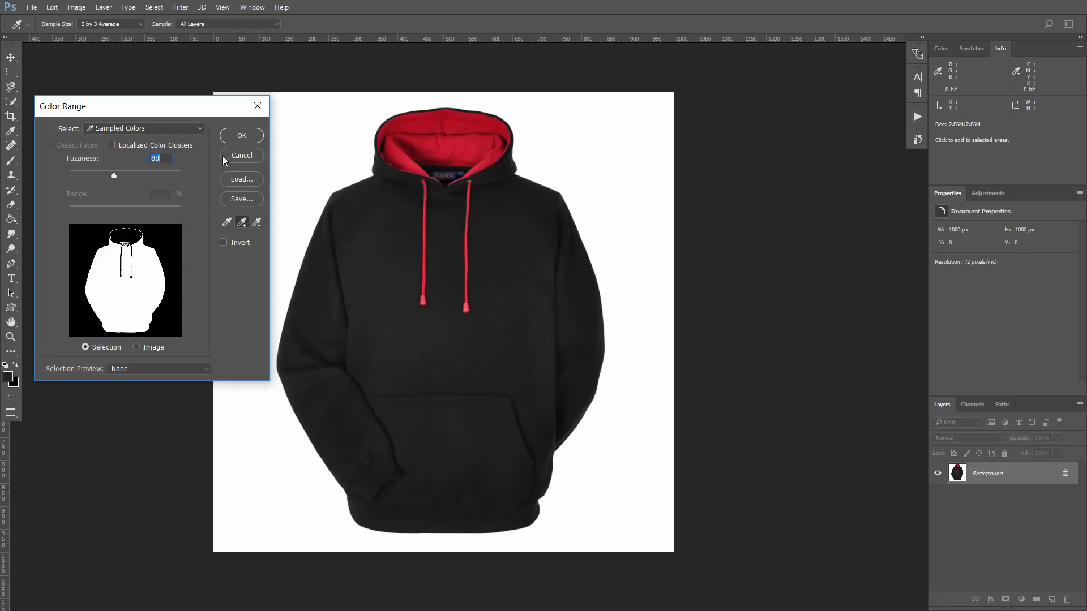
Accept the colour selection, inspect the drawstring edges up close, and head to Select and Mask
click(241, 136)
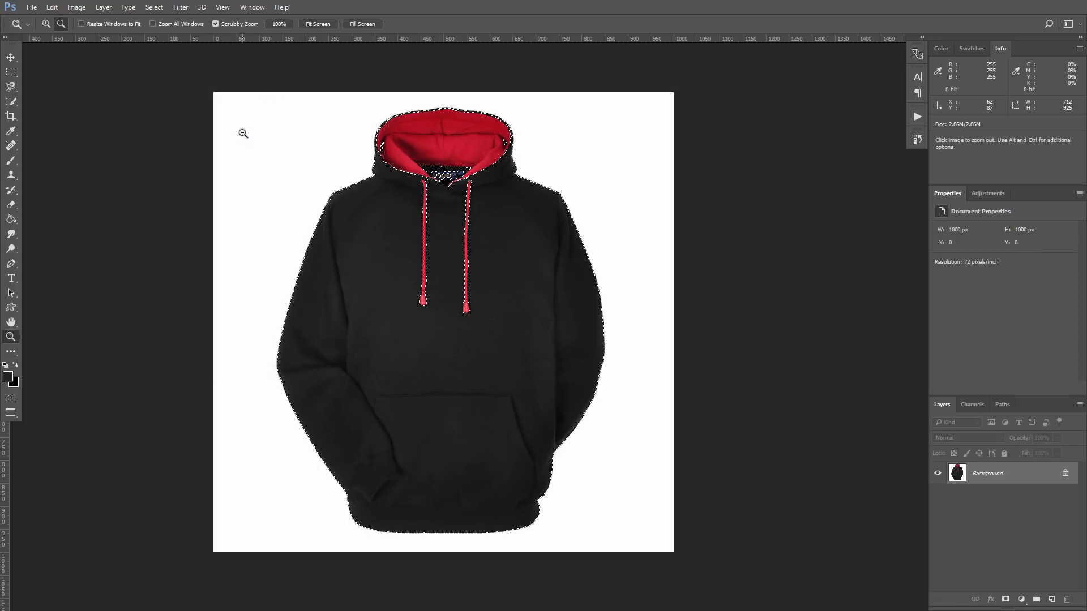
key(z)
drag(458, 323, 545, 366)
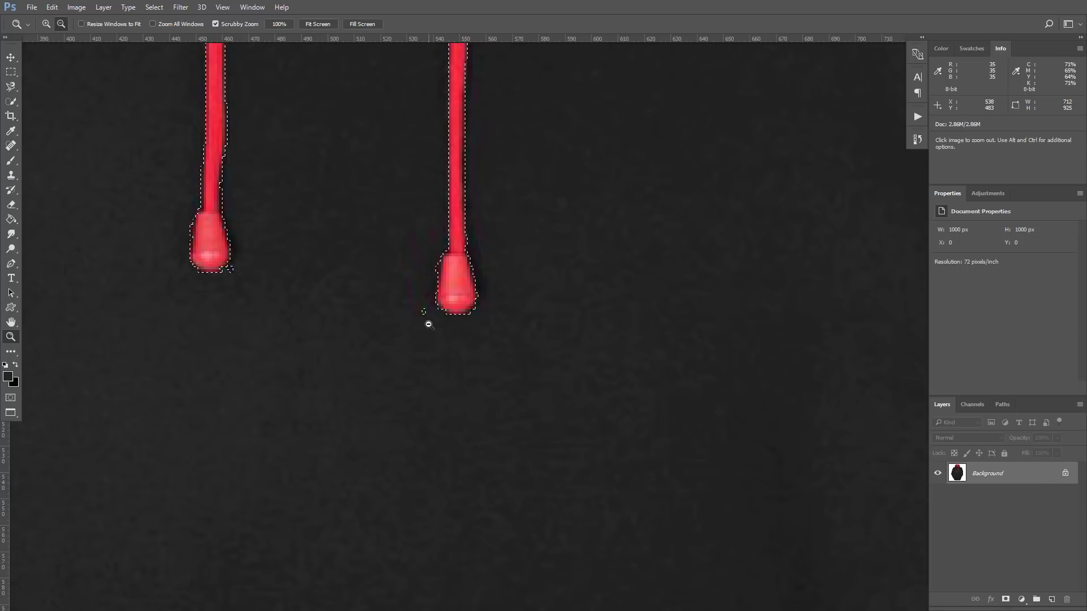
key(ctrl+0)
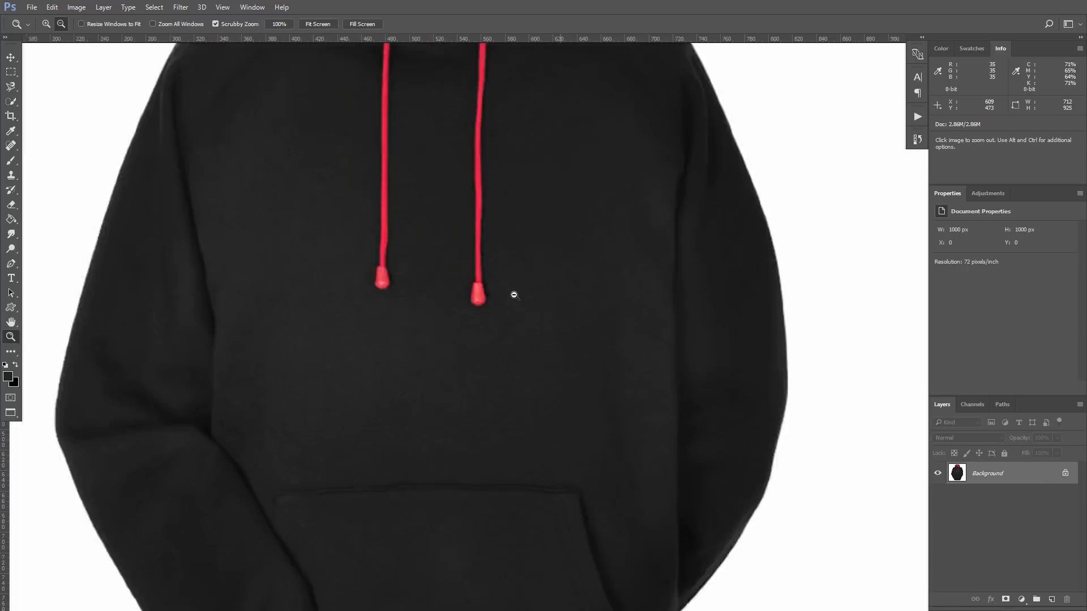
click(154, 7)
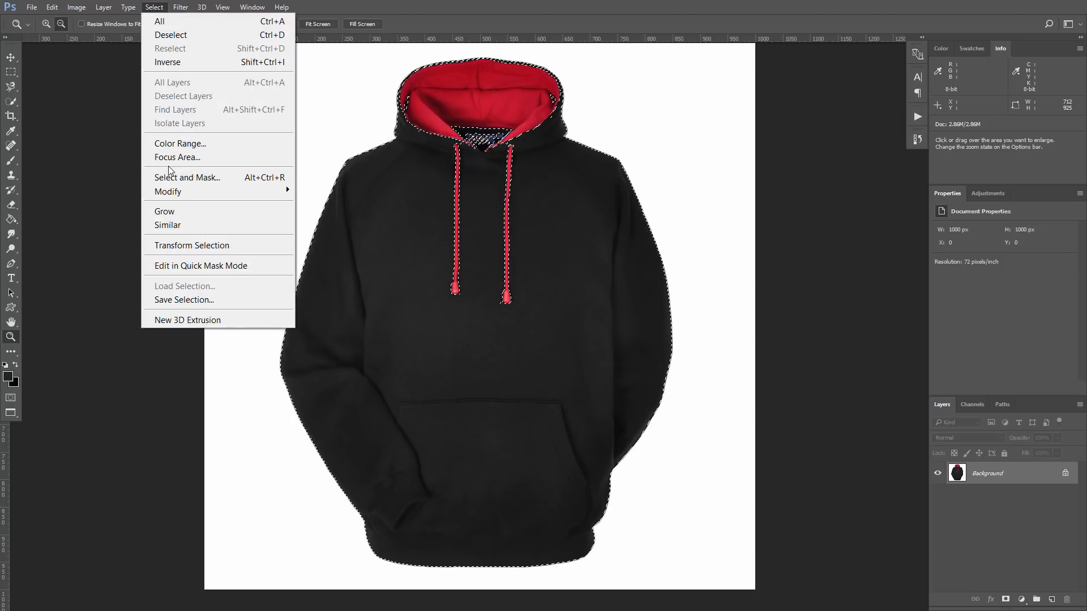
In Select and Mask with the black-and-white preview, sharpen the hoodie mask edges with more contrast
click(169, 180)
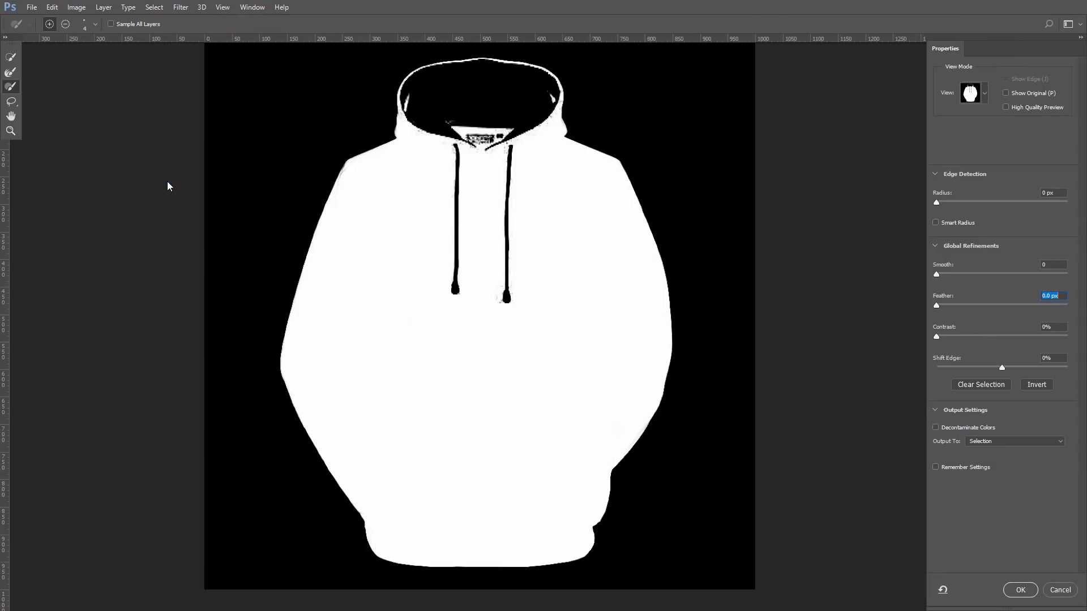
click(984, 95)
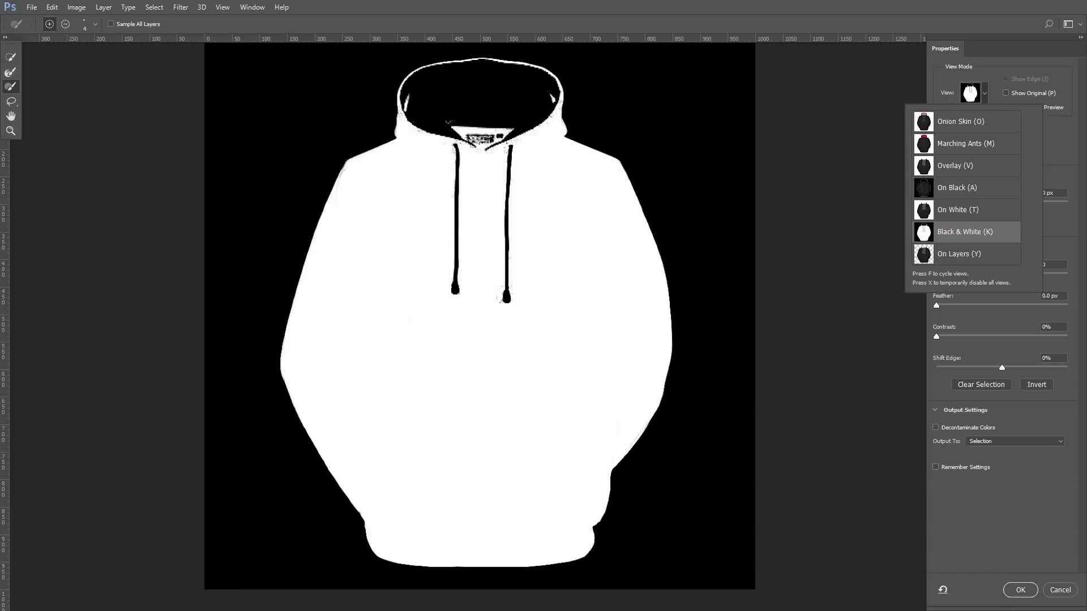
click(17, 124)
click(552, 340)
click(552, 280)
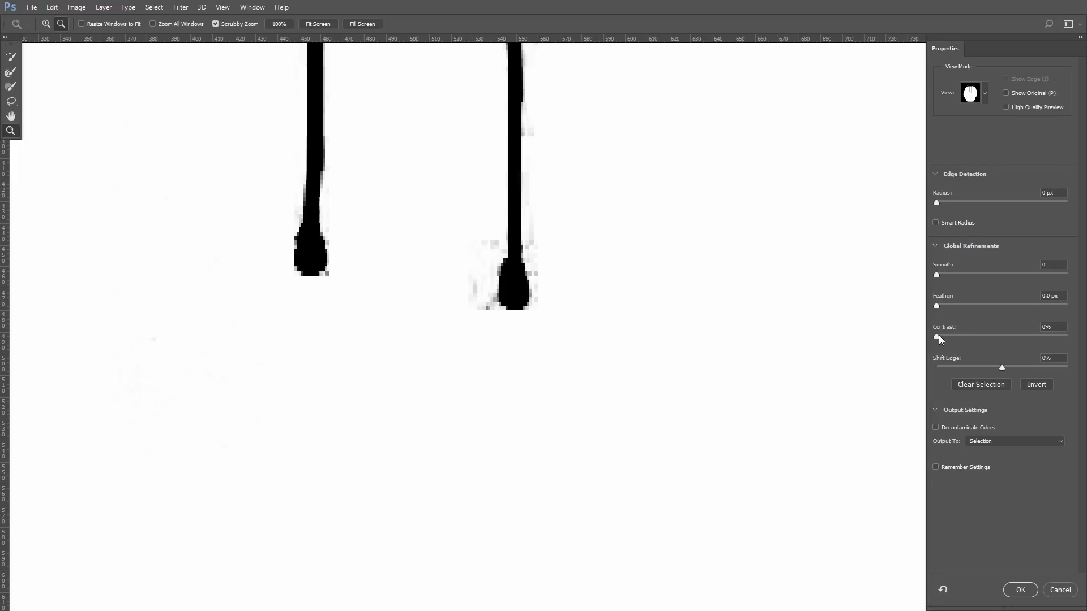
drag(936, 337, 995, 338)
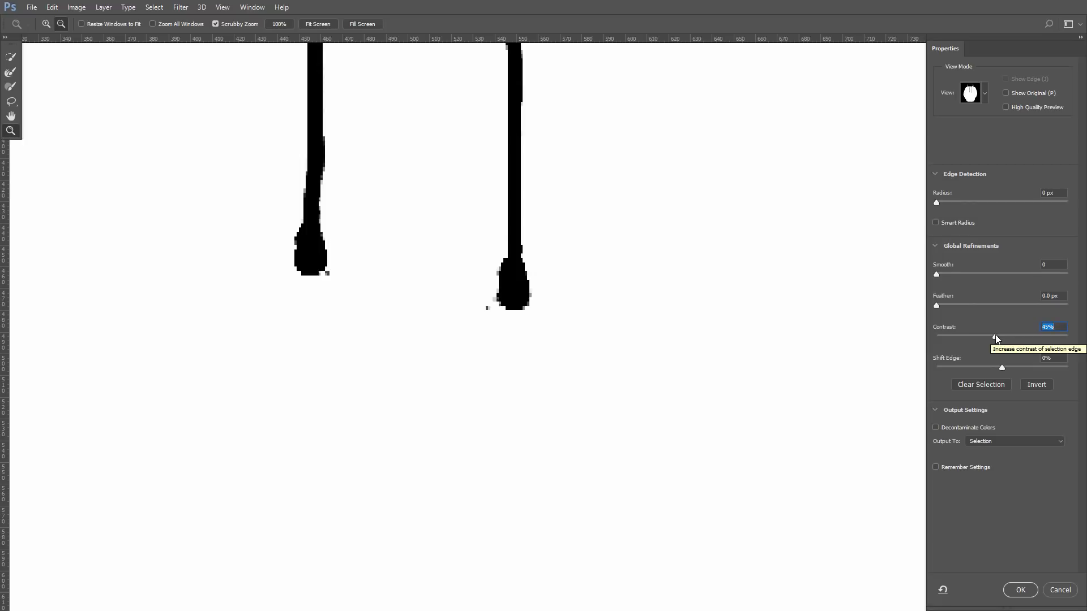
Inspect the neckline area up close, comparing the onion-skin and black-and-white mask previews
key(b)
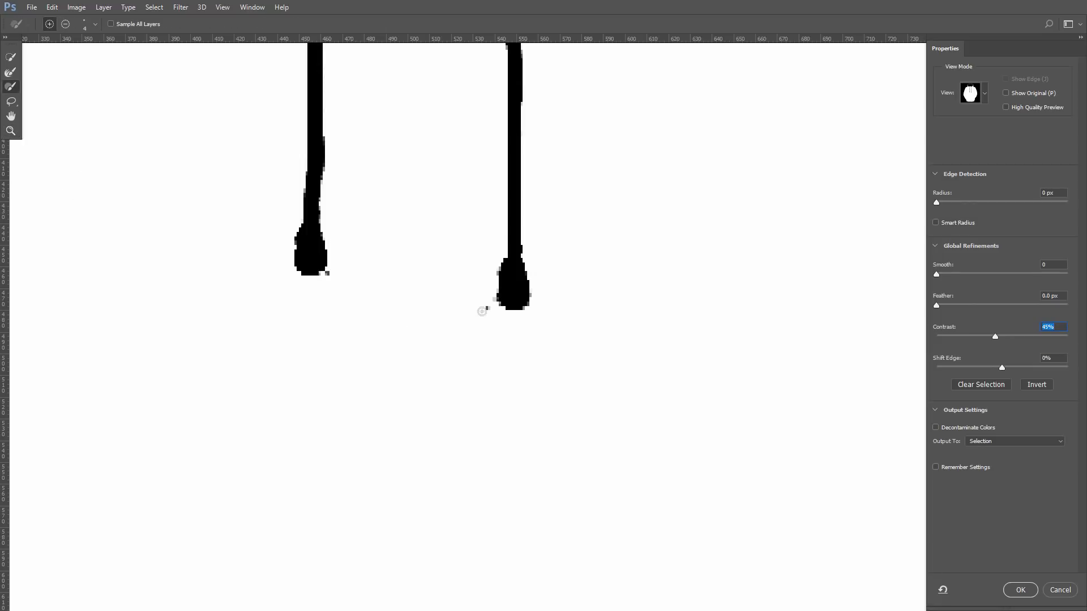
key(z)
key(ctrl+0)
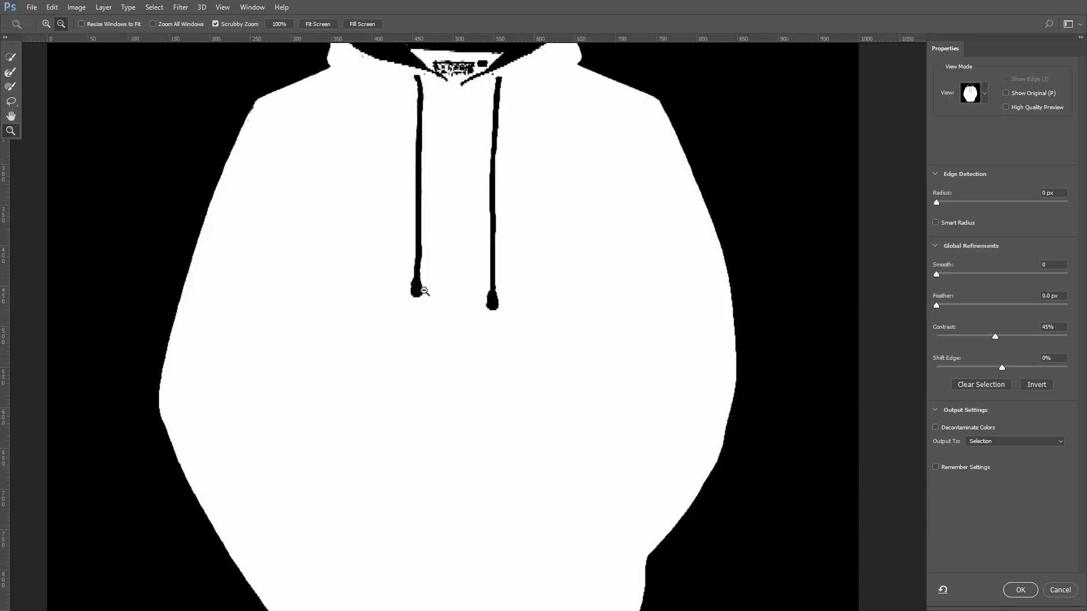
alt+click(423, 291)
drag(423, 254, 476, 254)
key(b)
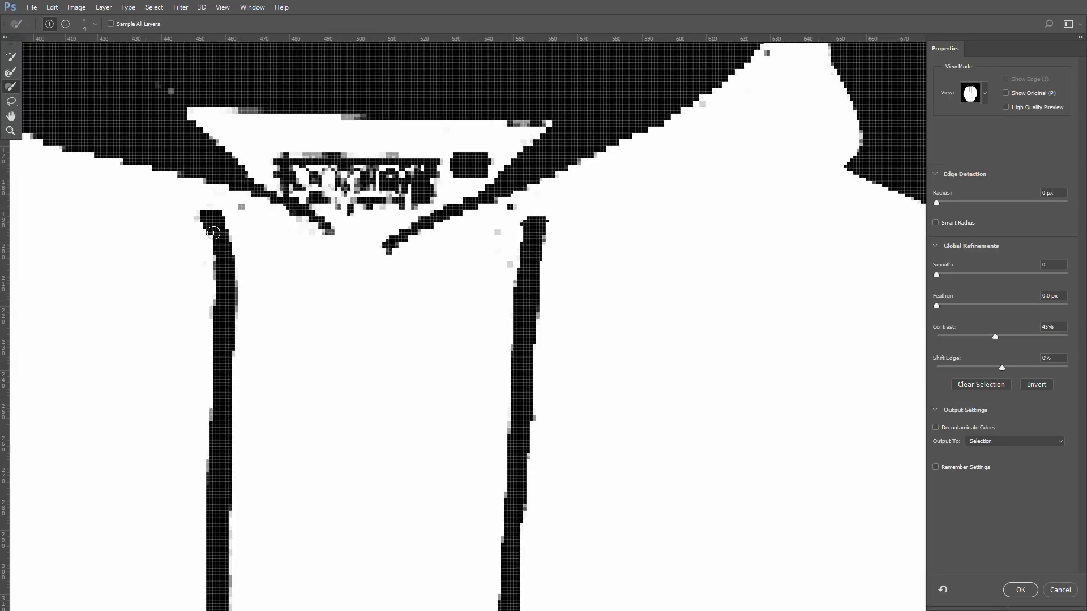
scroll(505, 268, up, 5)
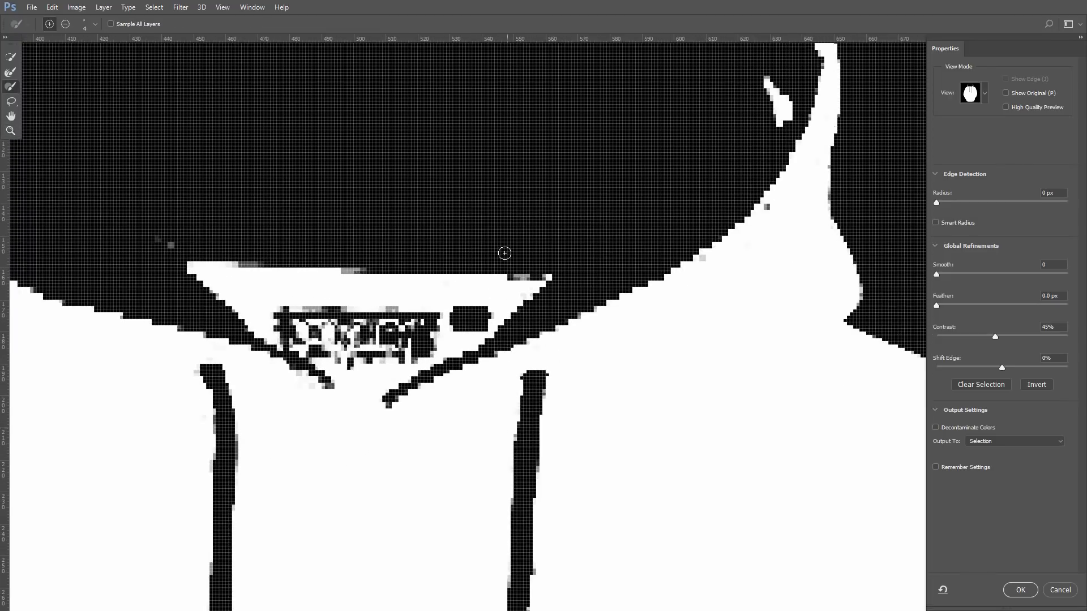
scroll(505, 253, up, 4)
click(984, 94)
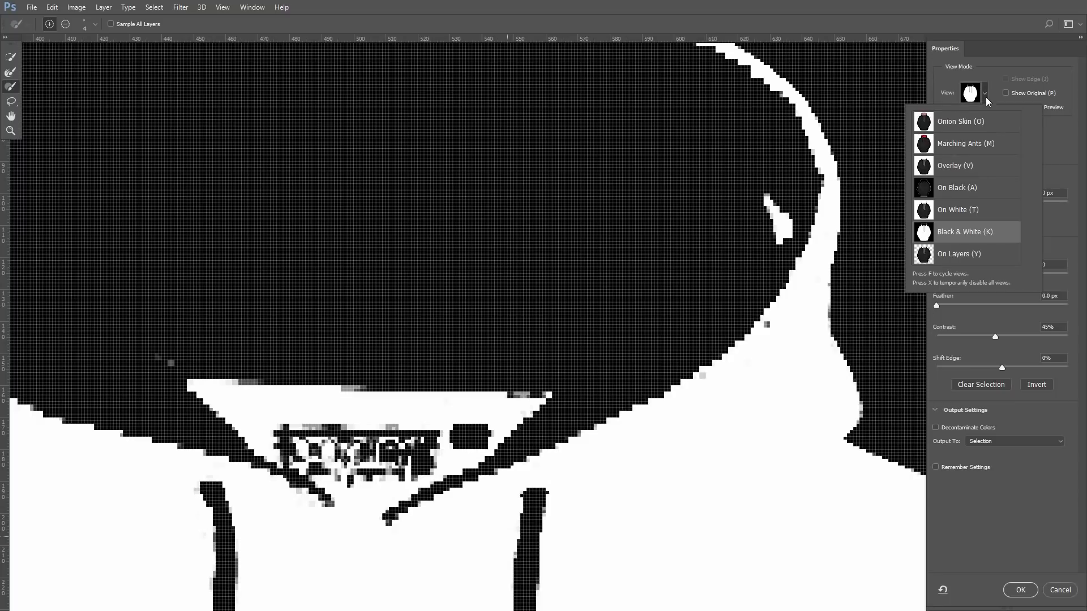
click(960, 121)
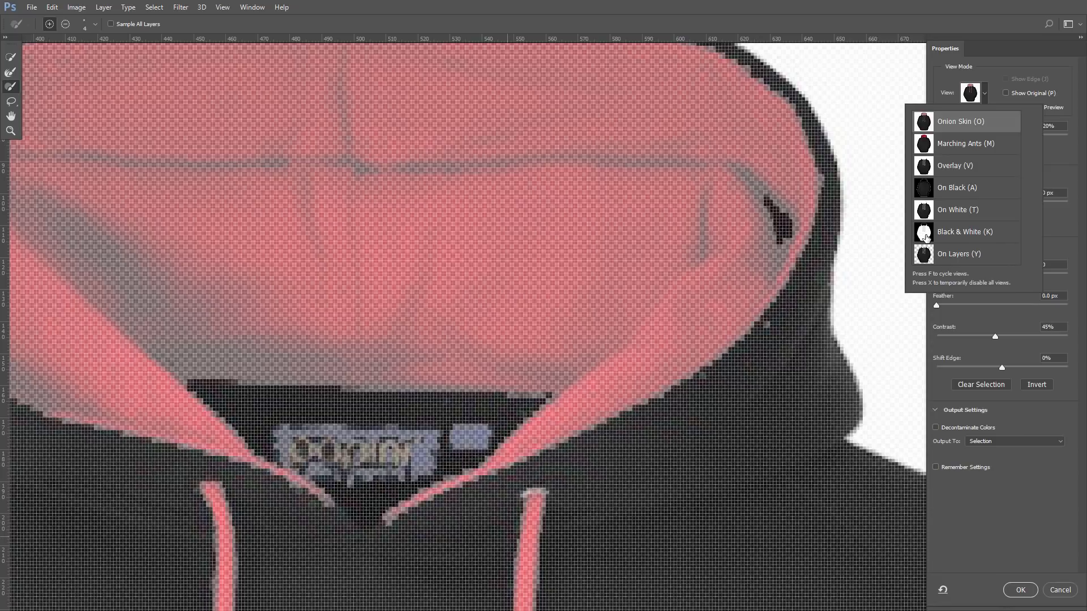
click(924, 235)
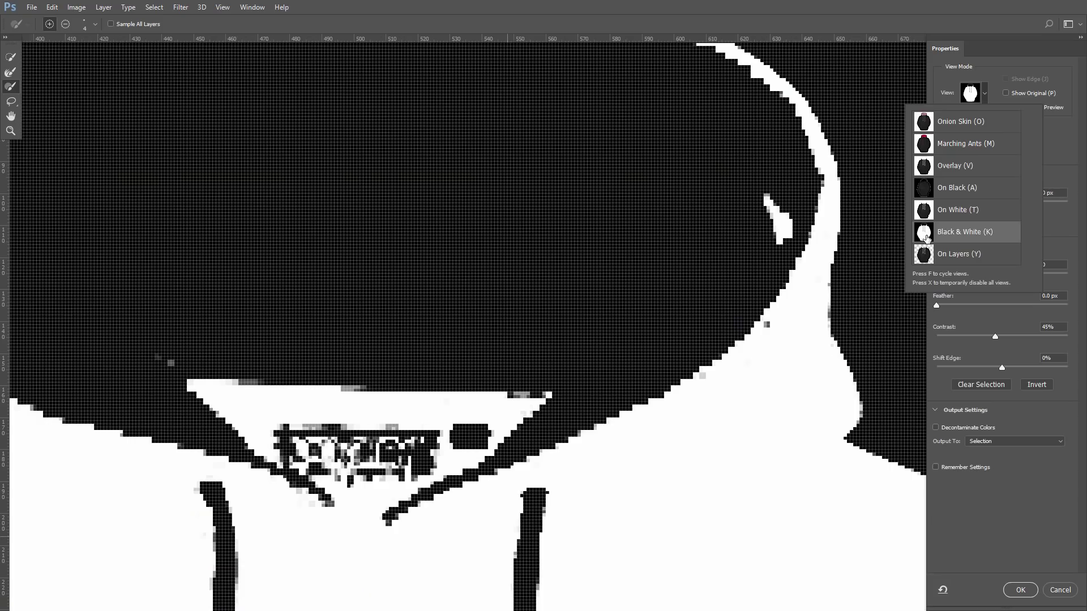
click(66, 30)
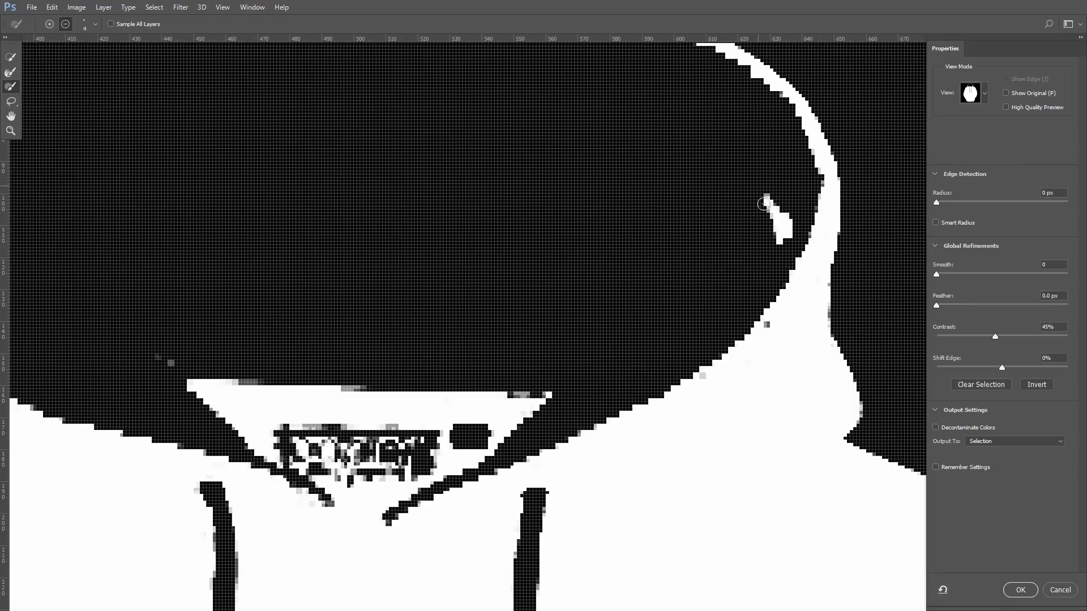
Paint out the white streak inside the hood with the Refine brush and apply the refined selection
click(12, 116)
drag(128, 238, 425, 250)
click(10, 86)
drag(257, 228, 241, 316)
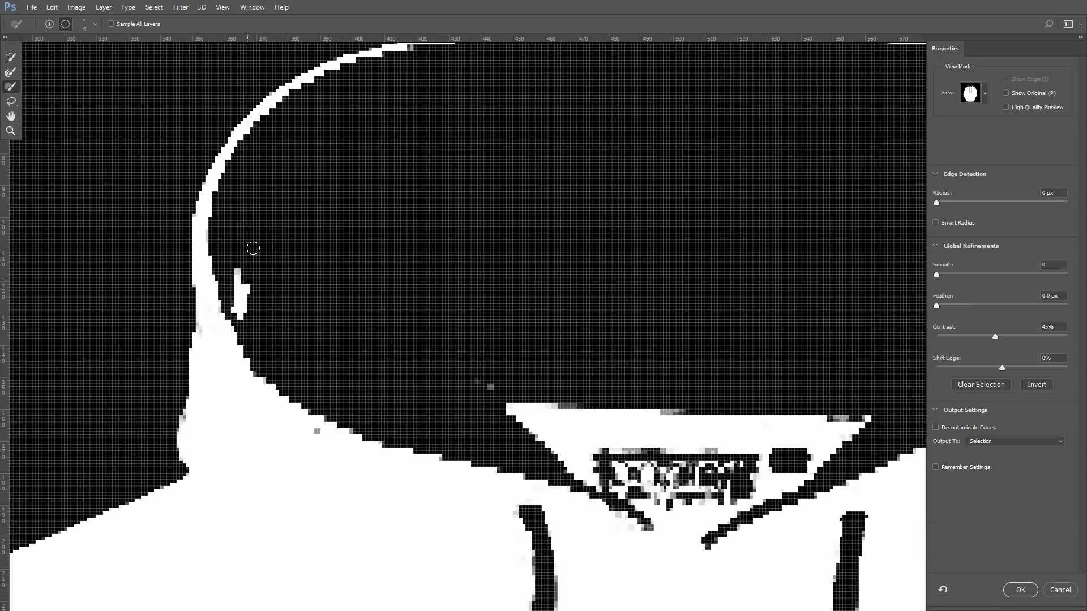
click(1020, 591)
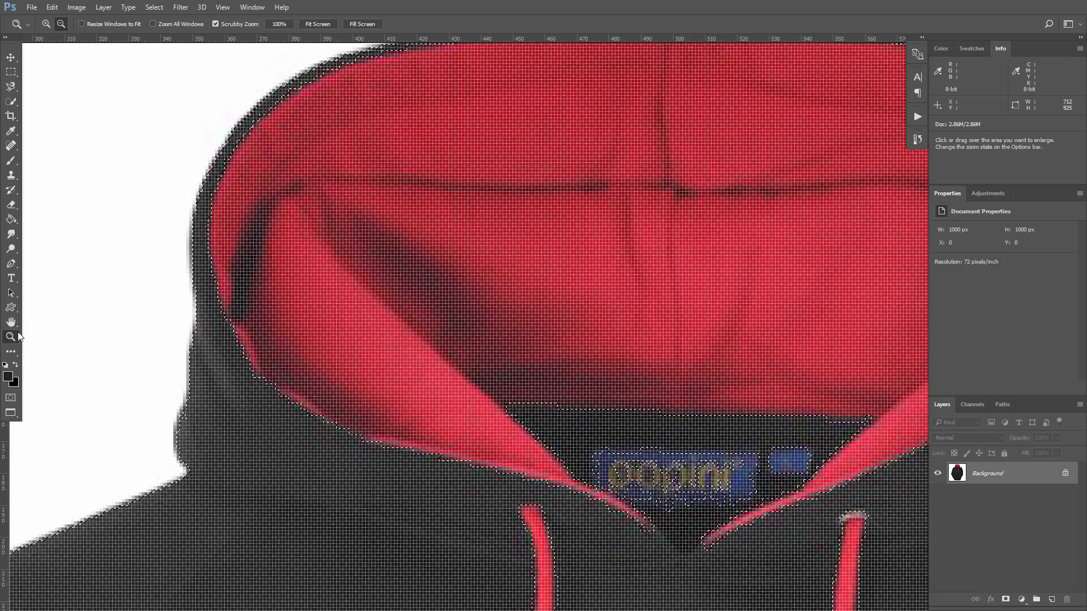
Zoom out to the whole hoodie and show the Adjustments panel's list
alt+click(356, 302)
scroll(504, 433, up, 4)
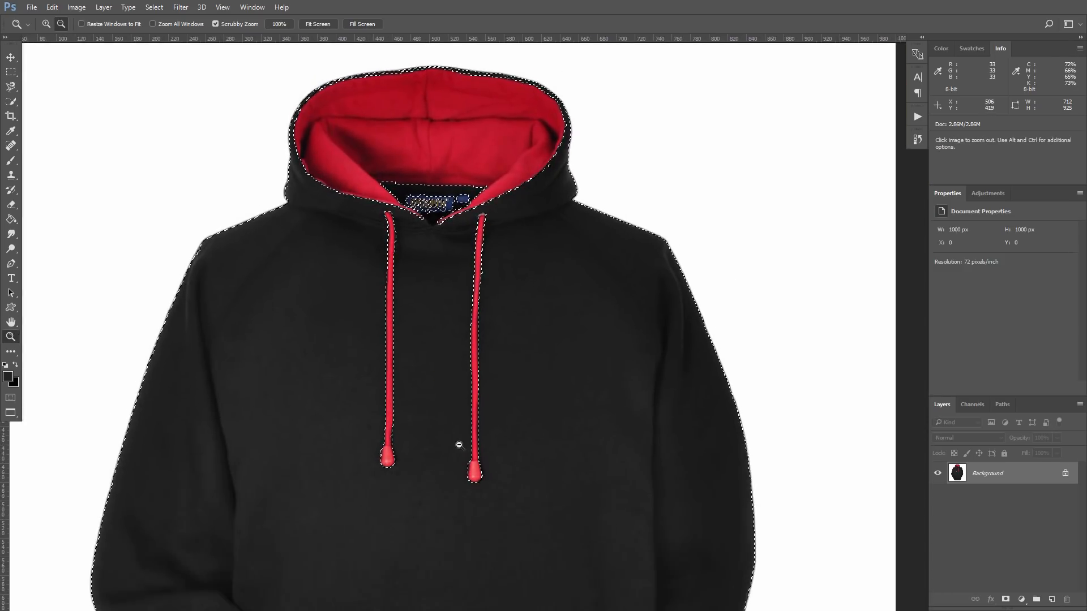
scroll(503, 433, down, 3)
scroll(504, 433, down, 2)
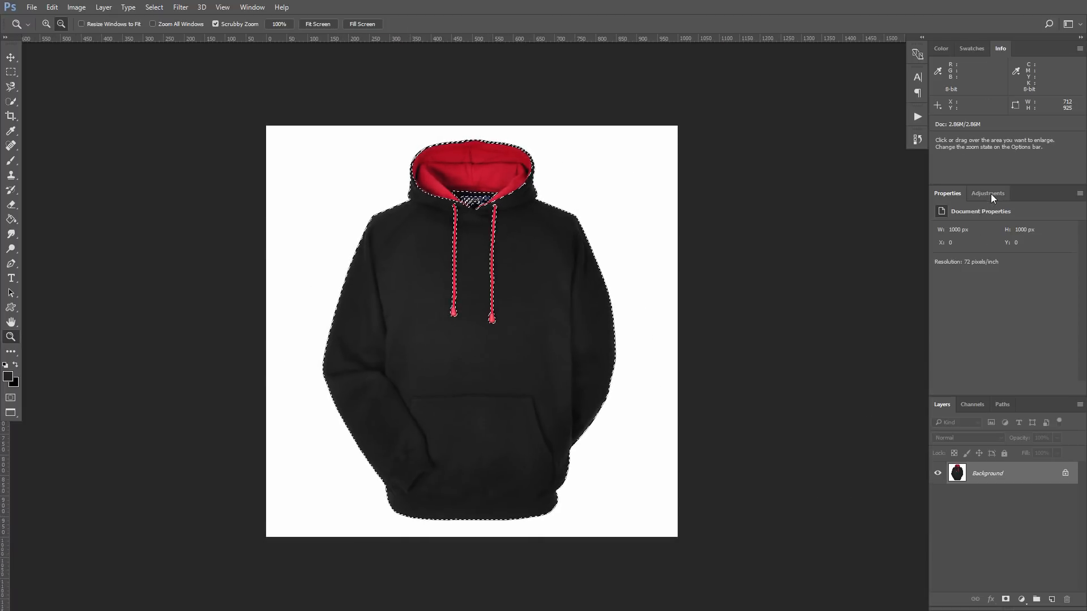
click(988, 193)
Add a Hue/Saturation layer colorizing the hoodie maroon red: Hue 0, Saturation 67, Lightness 0
click(953, 233)
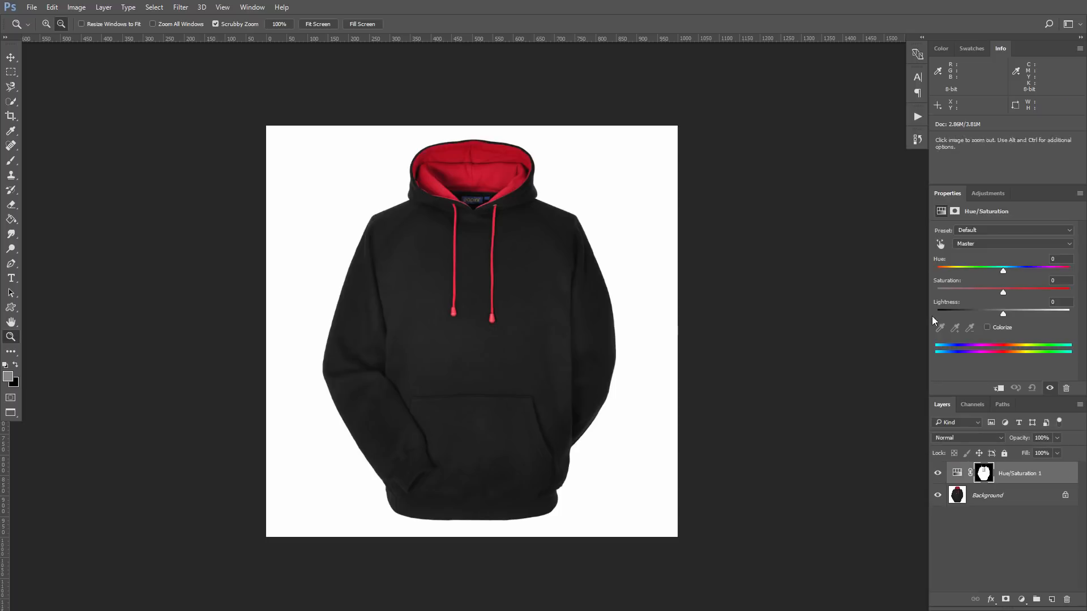
scroll(558, 317, up, 2)
scroll(565, 321, up, 1)
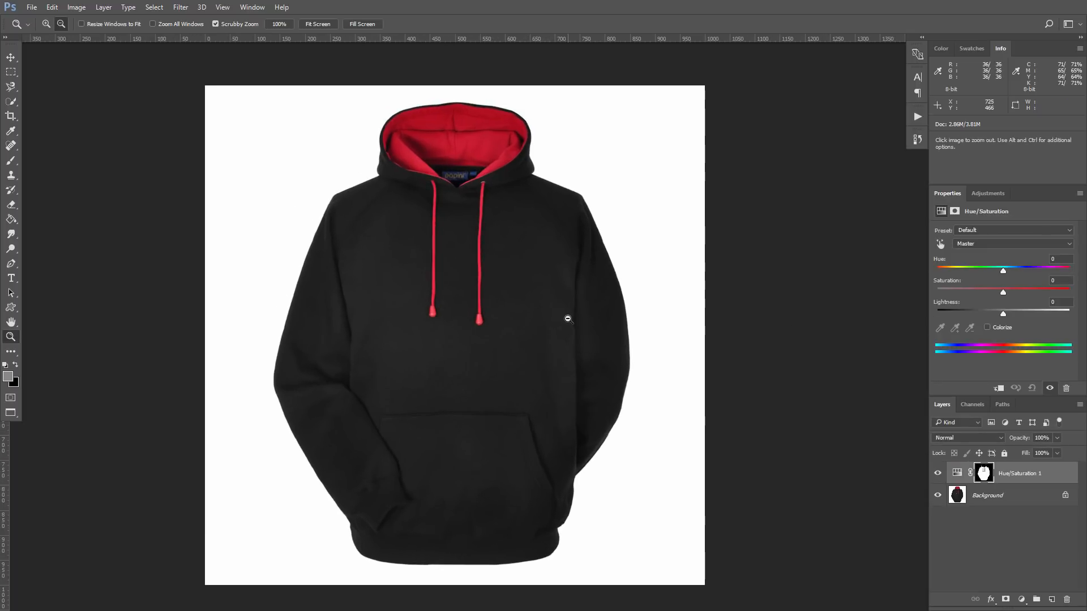
click(986, 327)
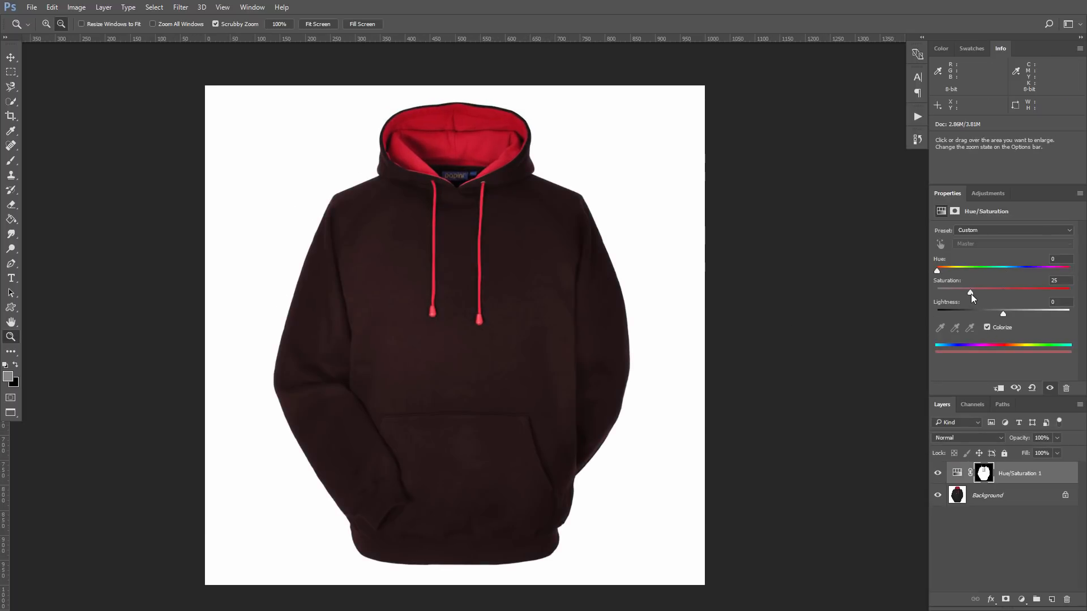
drag(971, 294, 1028, 296)
drag(1003, 313, 1021, 316)
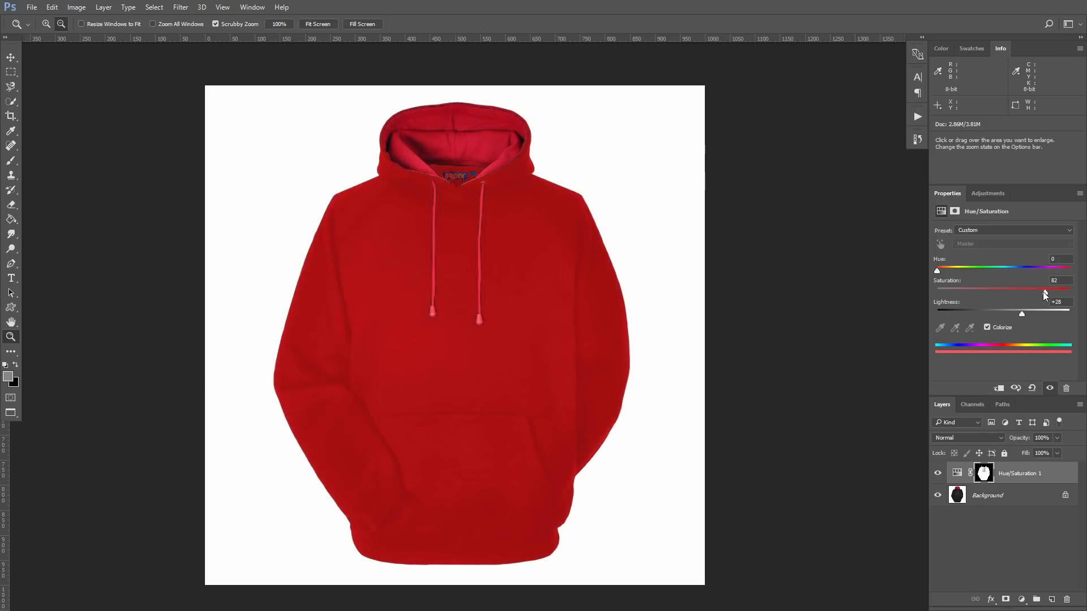
mouse_move(1044, 292)
mouse_down()
mouse_move(1025, 293)
mouse_move(1013, 315)
mouse_up()
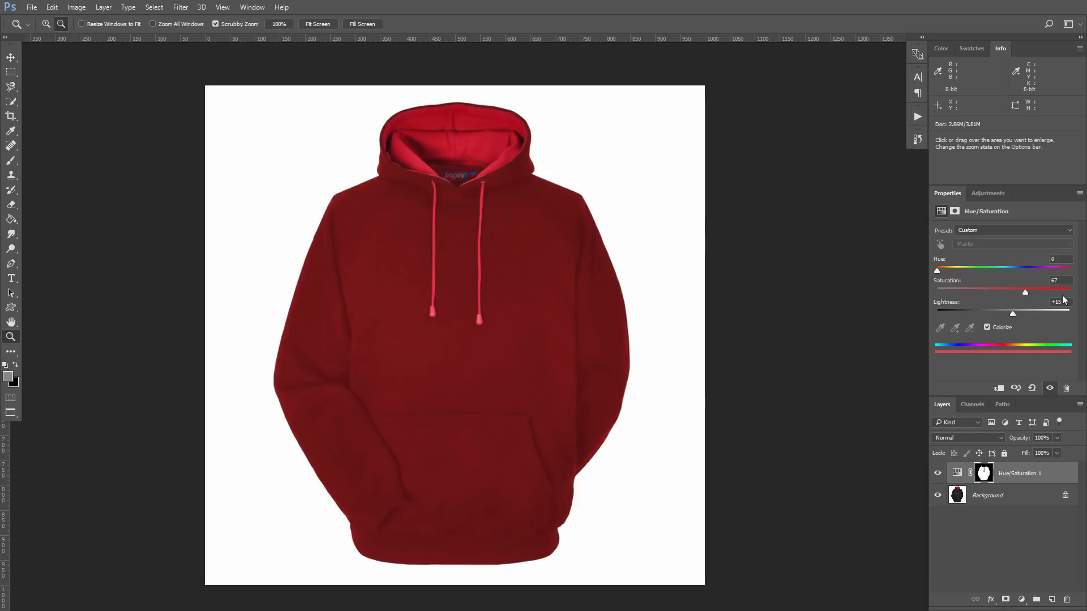
text(0)
key(Return)
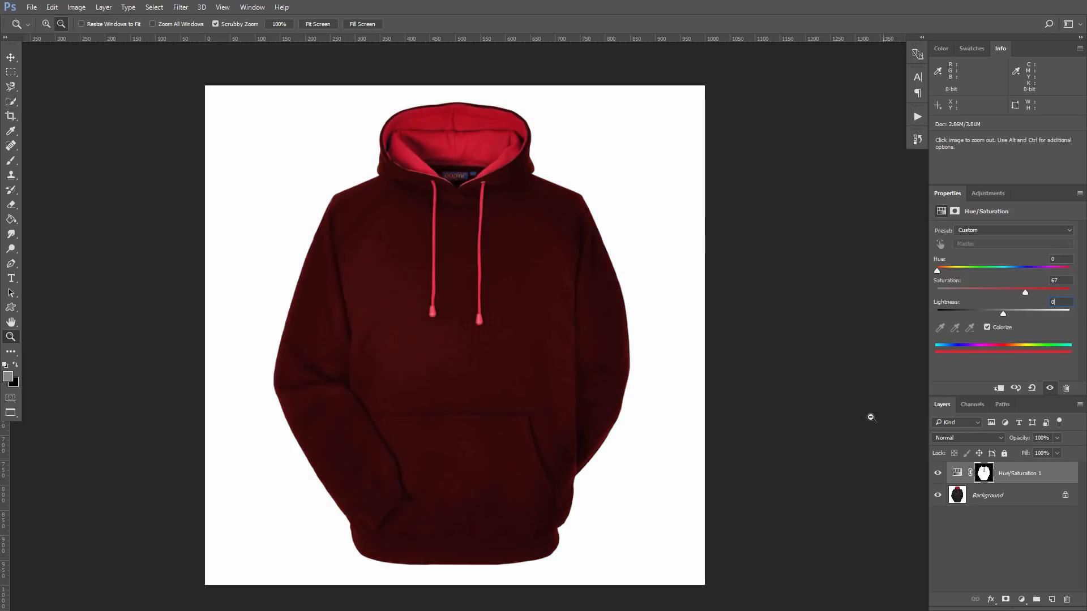
Add a hoodie-masked Curves layer, hide Hue/Saturation, and raise the curve and white point to mid grey
ctrl+click(984, 474)
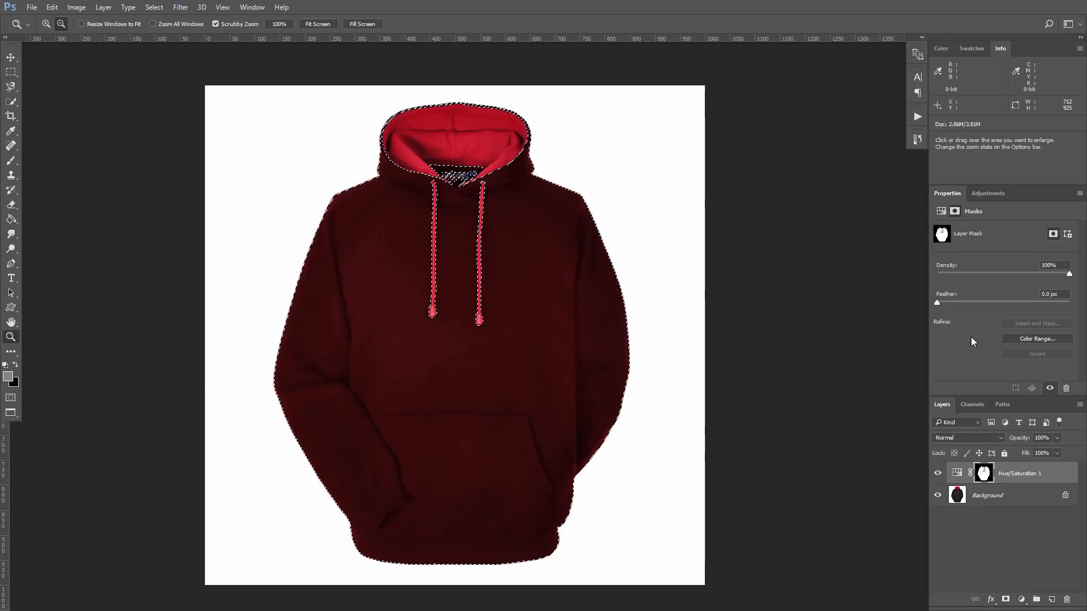
click(1020, 600)
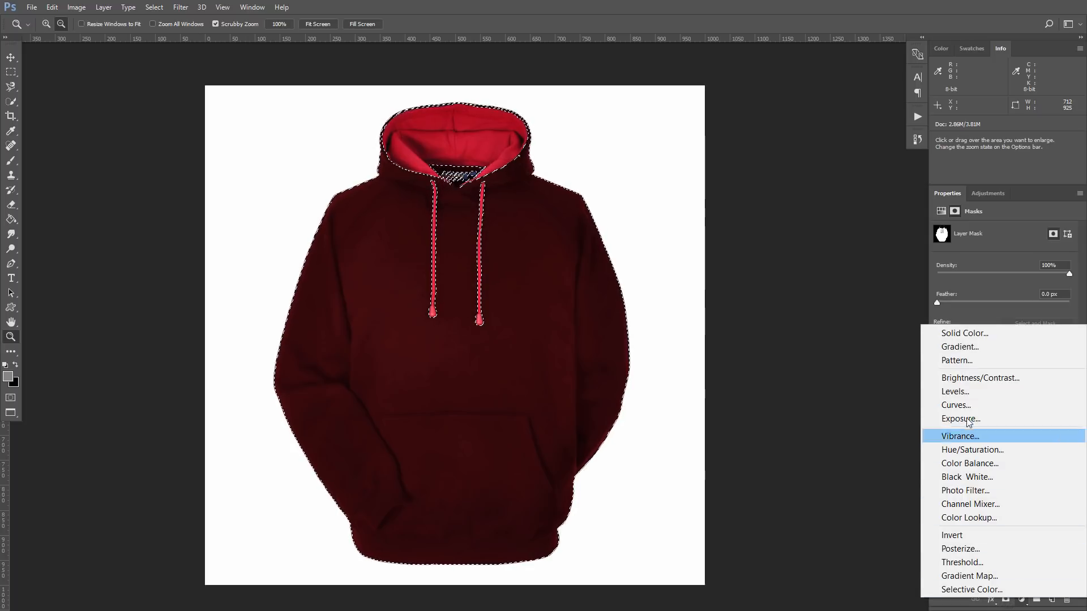
click(956, 405)
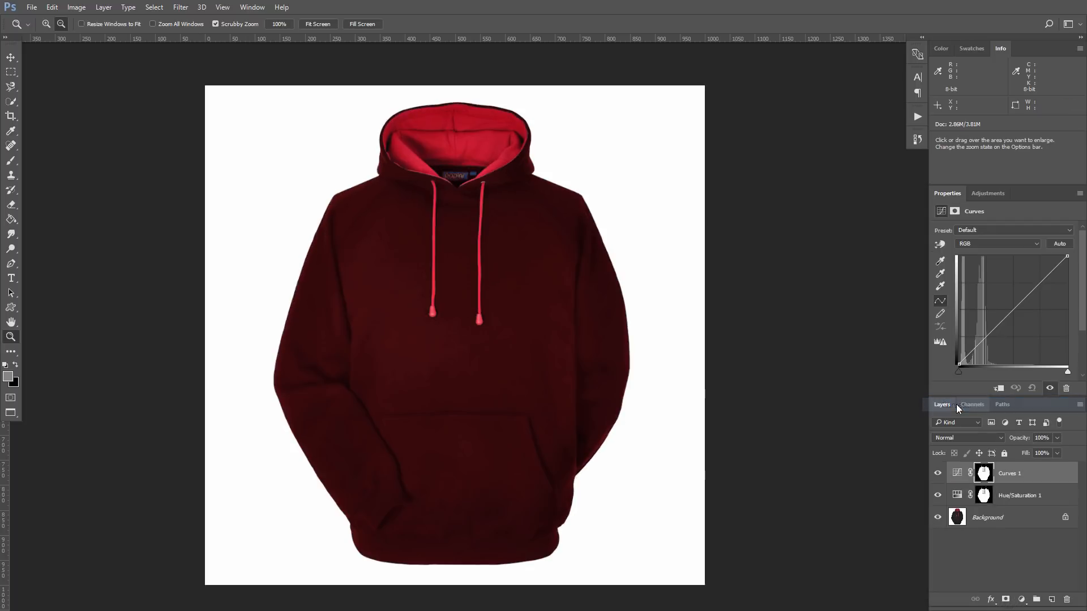
click(938, 496)
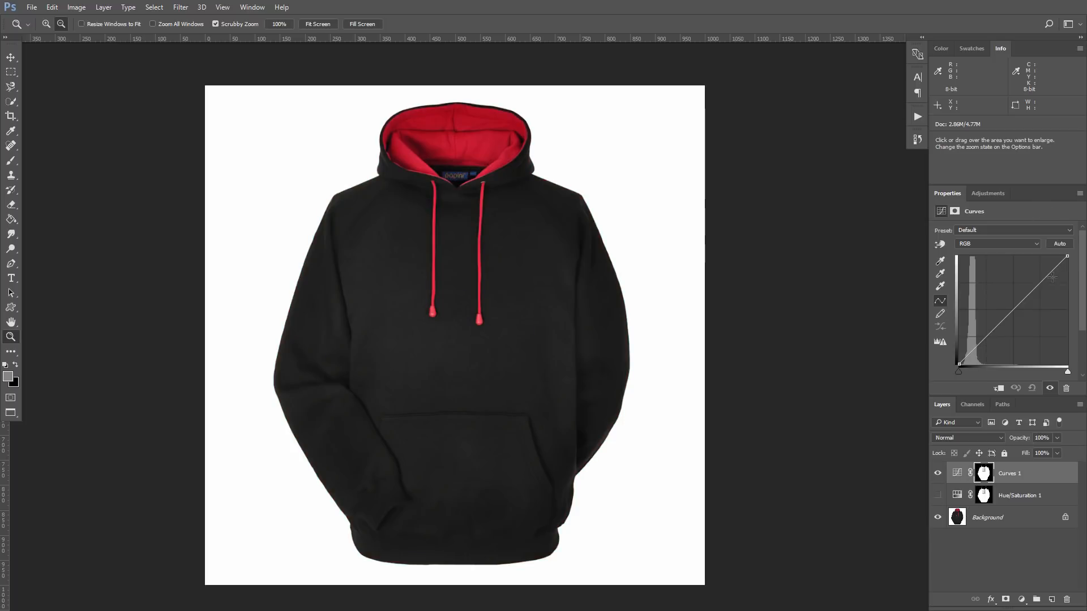
drag(1023, 302, 1012, 286)
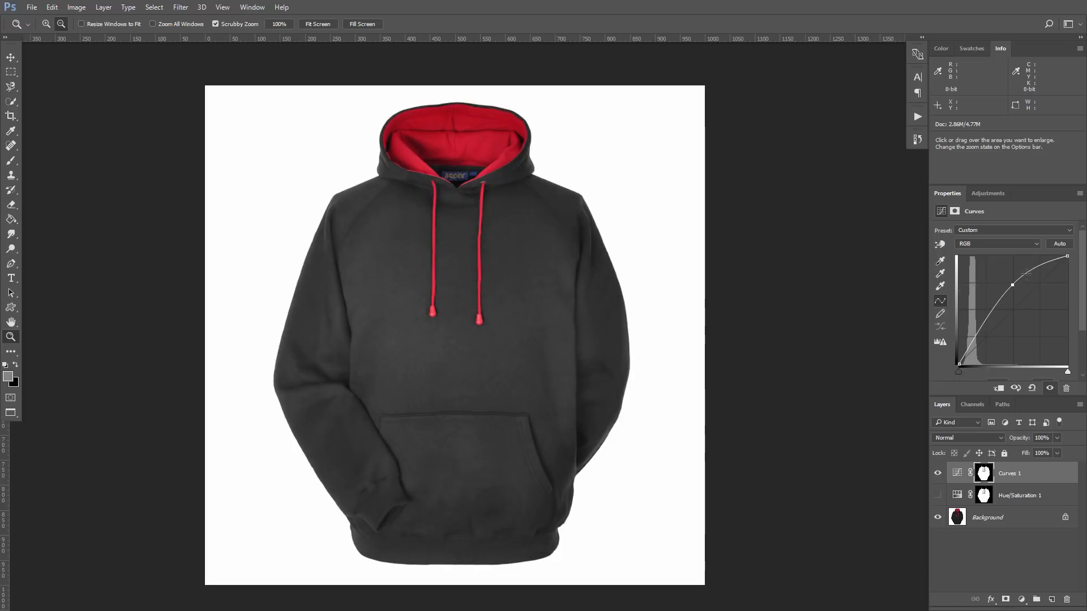
drag(1067, 257, 991, 272)
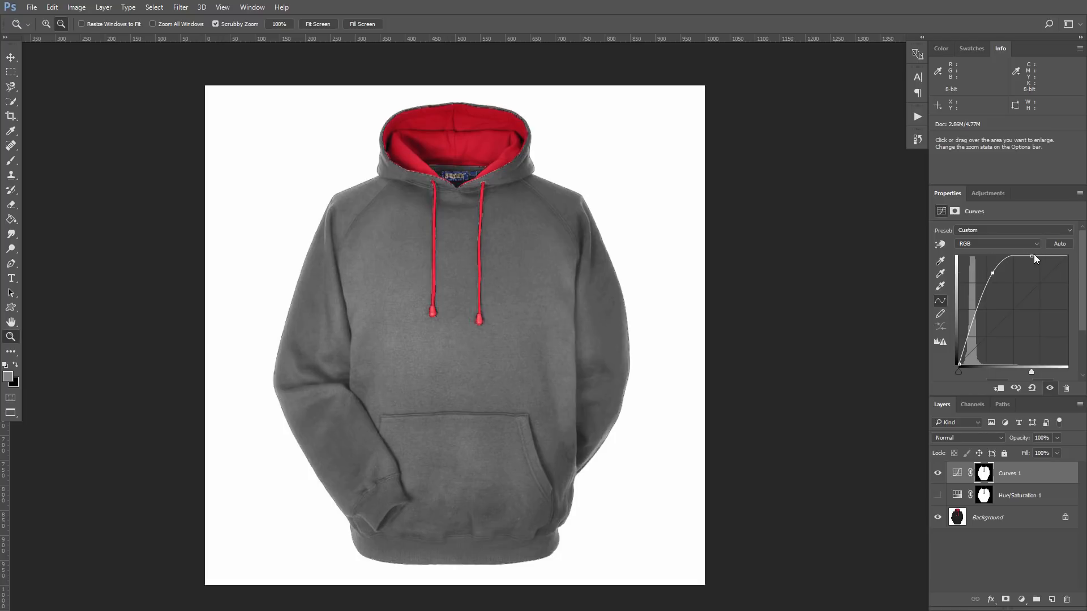
drag(1031, 257, 987, 270)
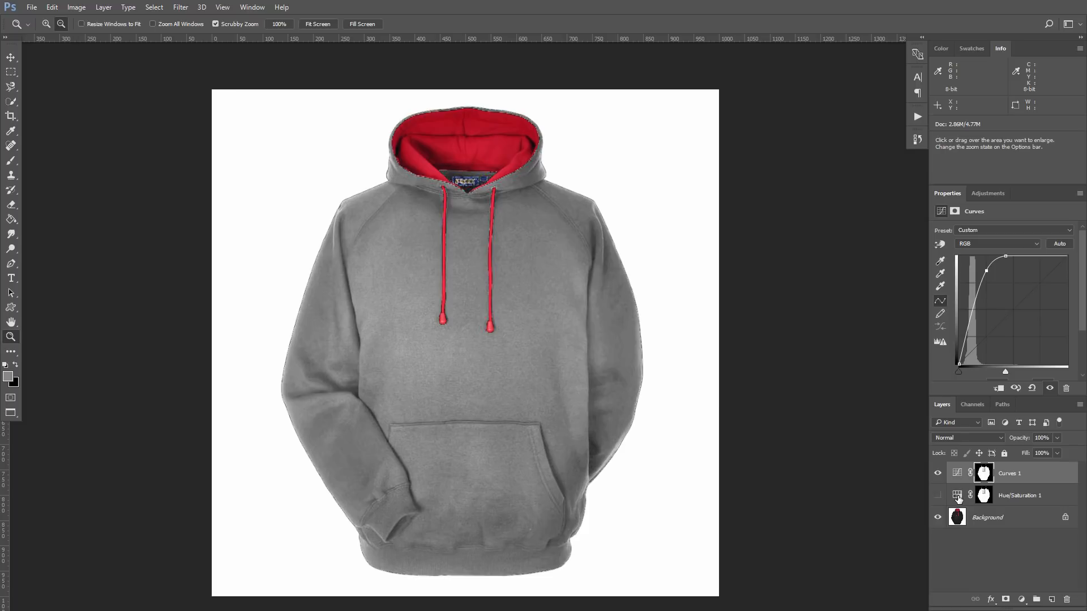
Move Hue/Saturation 1 above Curves 1 and make it visible for a vivid red hoodie
drag(958, 496, 958, 466)
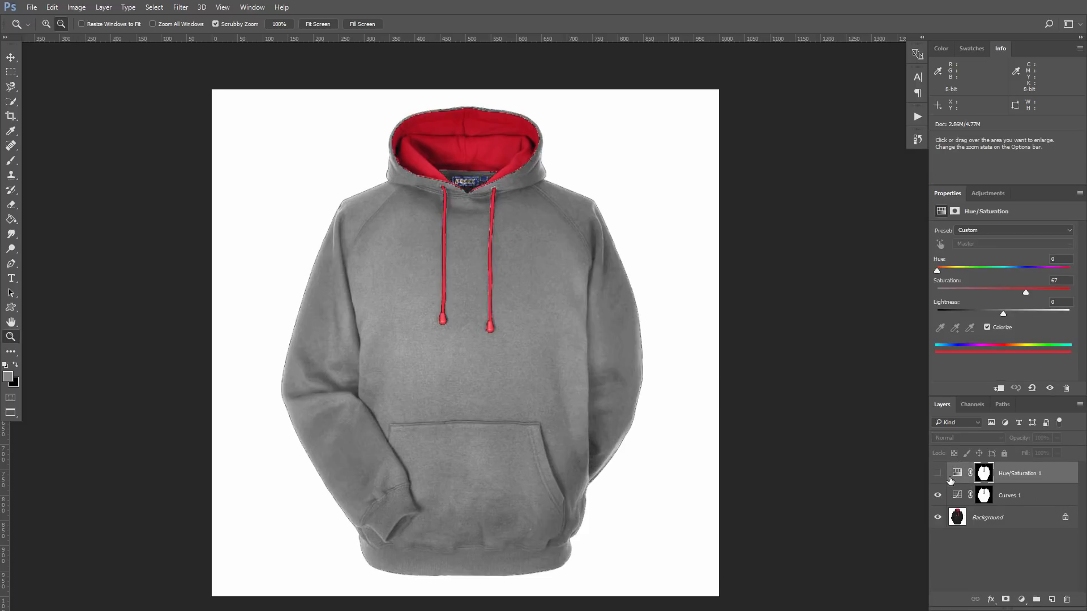
click(938, 474)
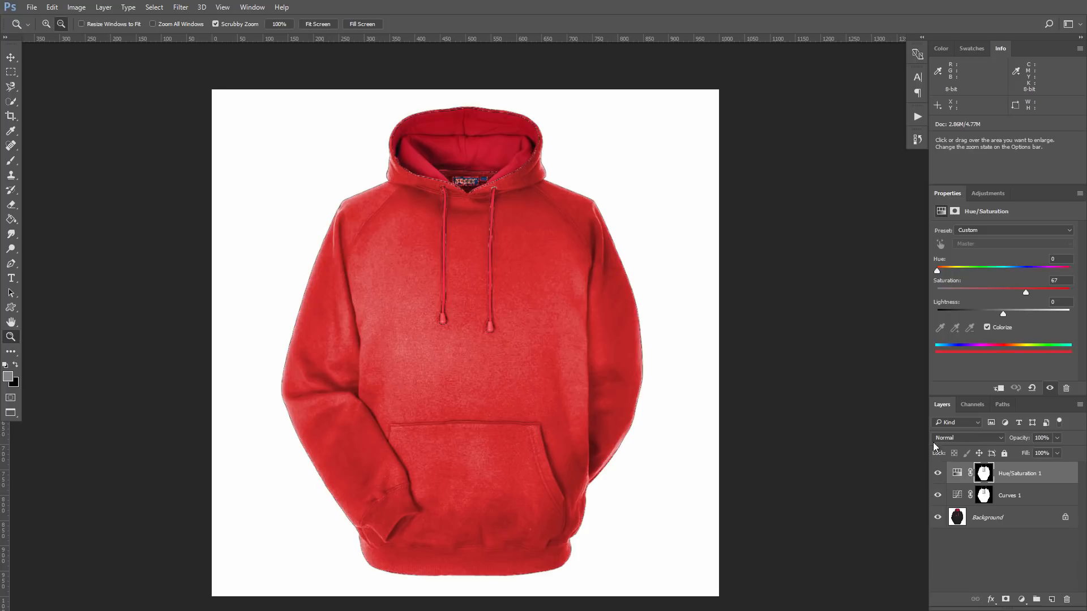